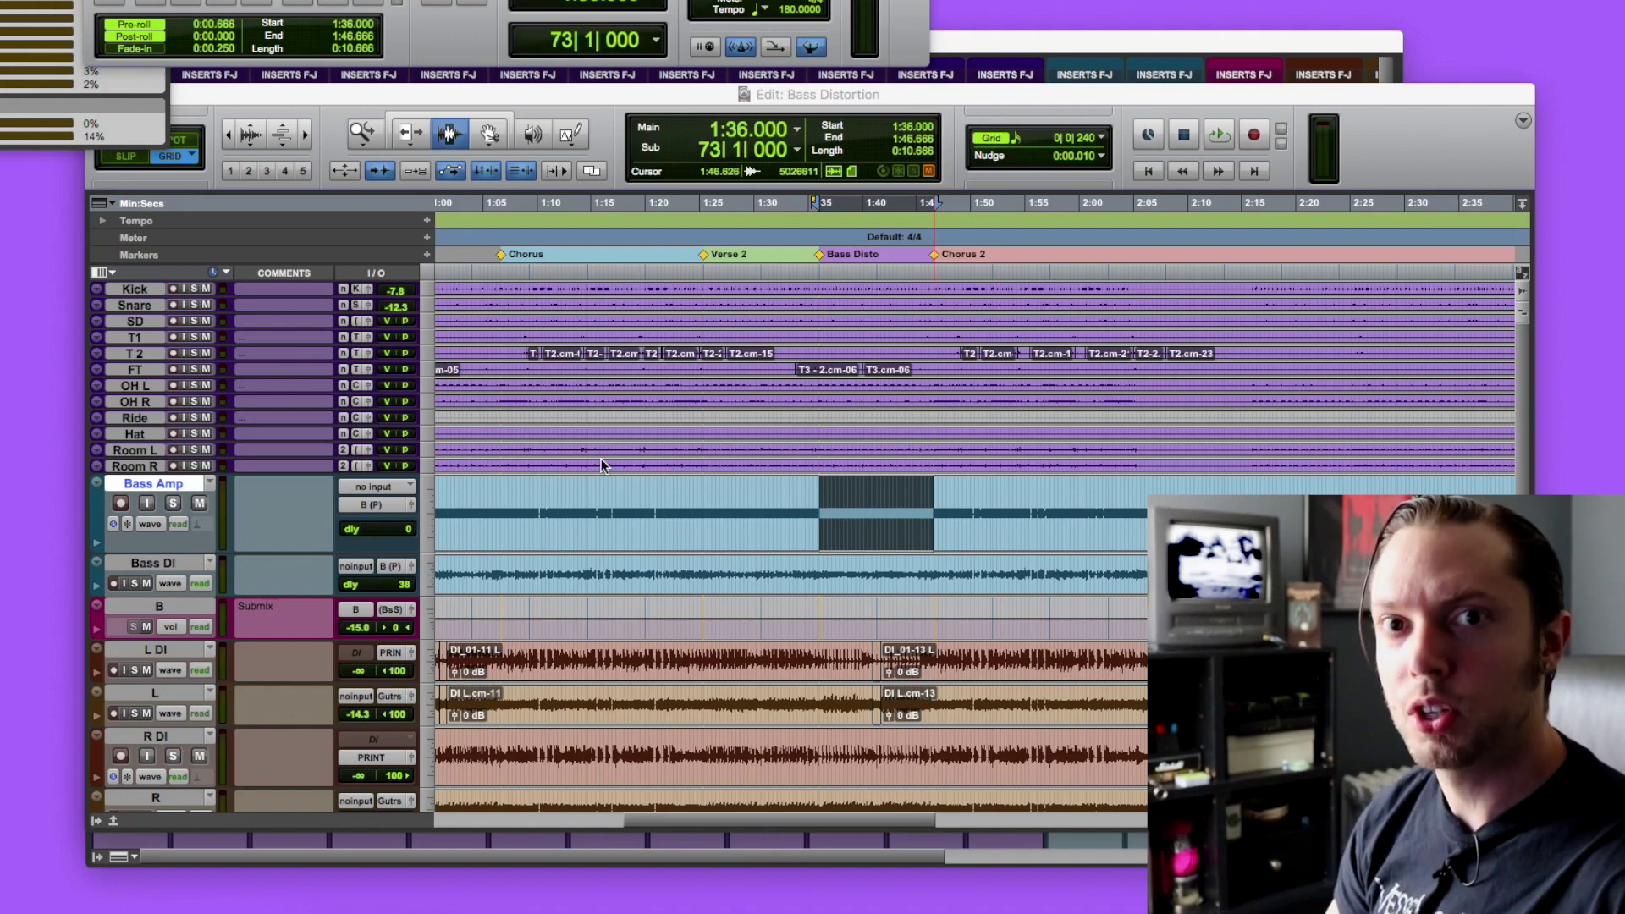
Play the Bass Disto section with the full mix, keeping the selected 1:36 to 1:46 range in view.
drag(851, 92, 838, 24)
key(space)
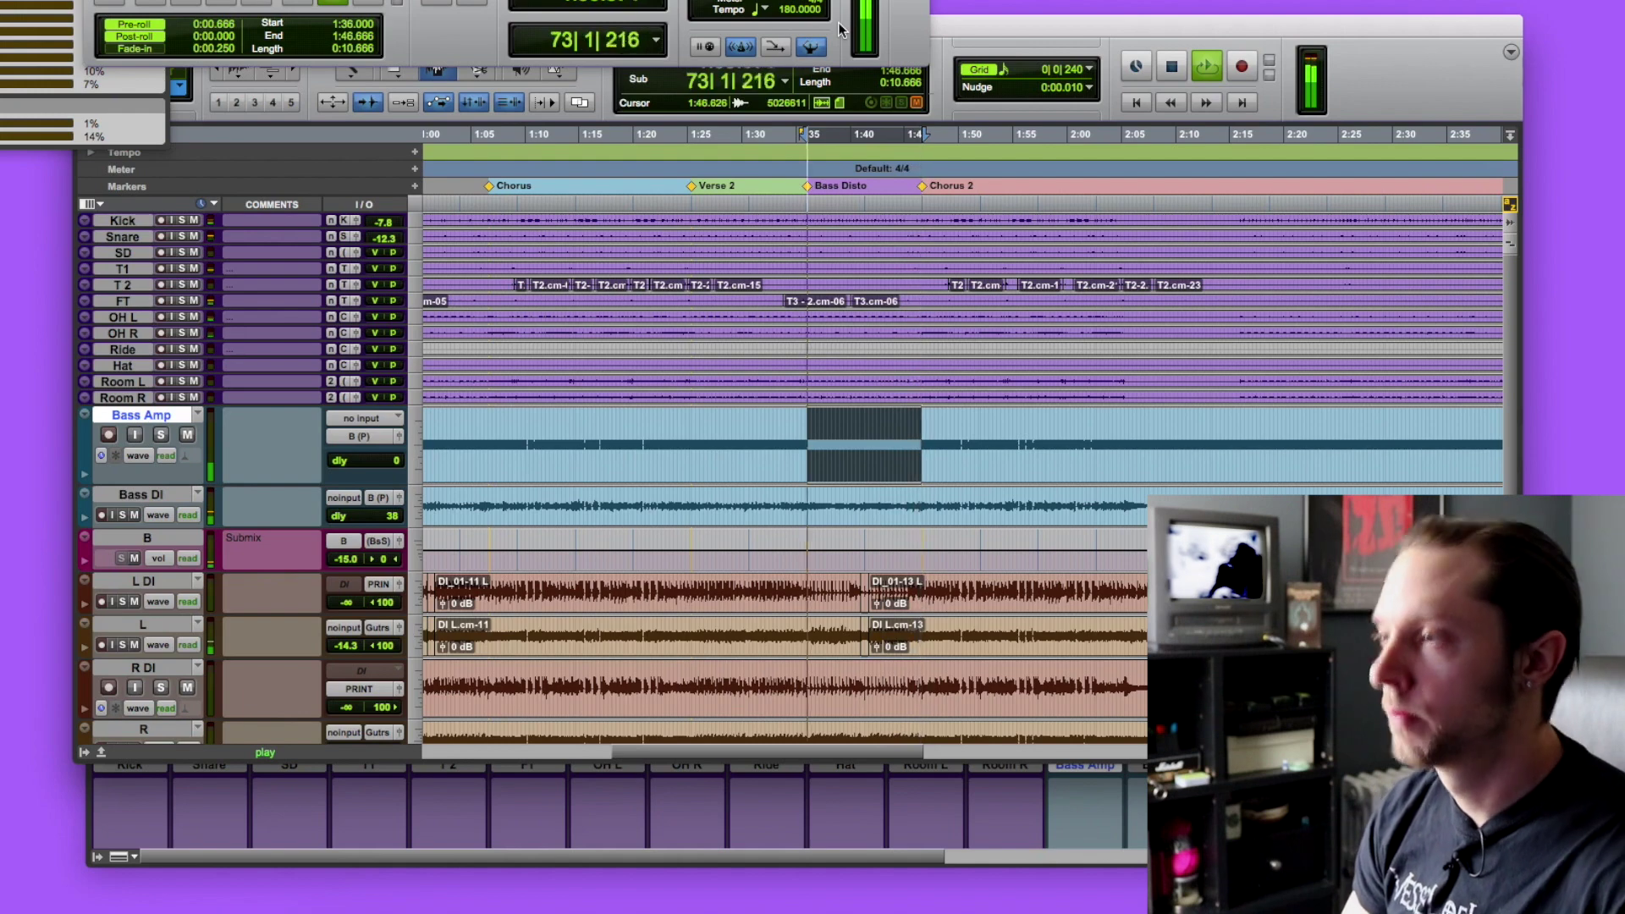
key(super+bracketright)
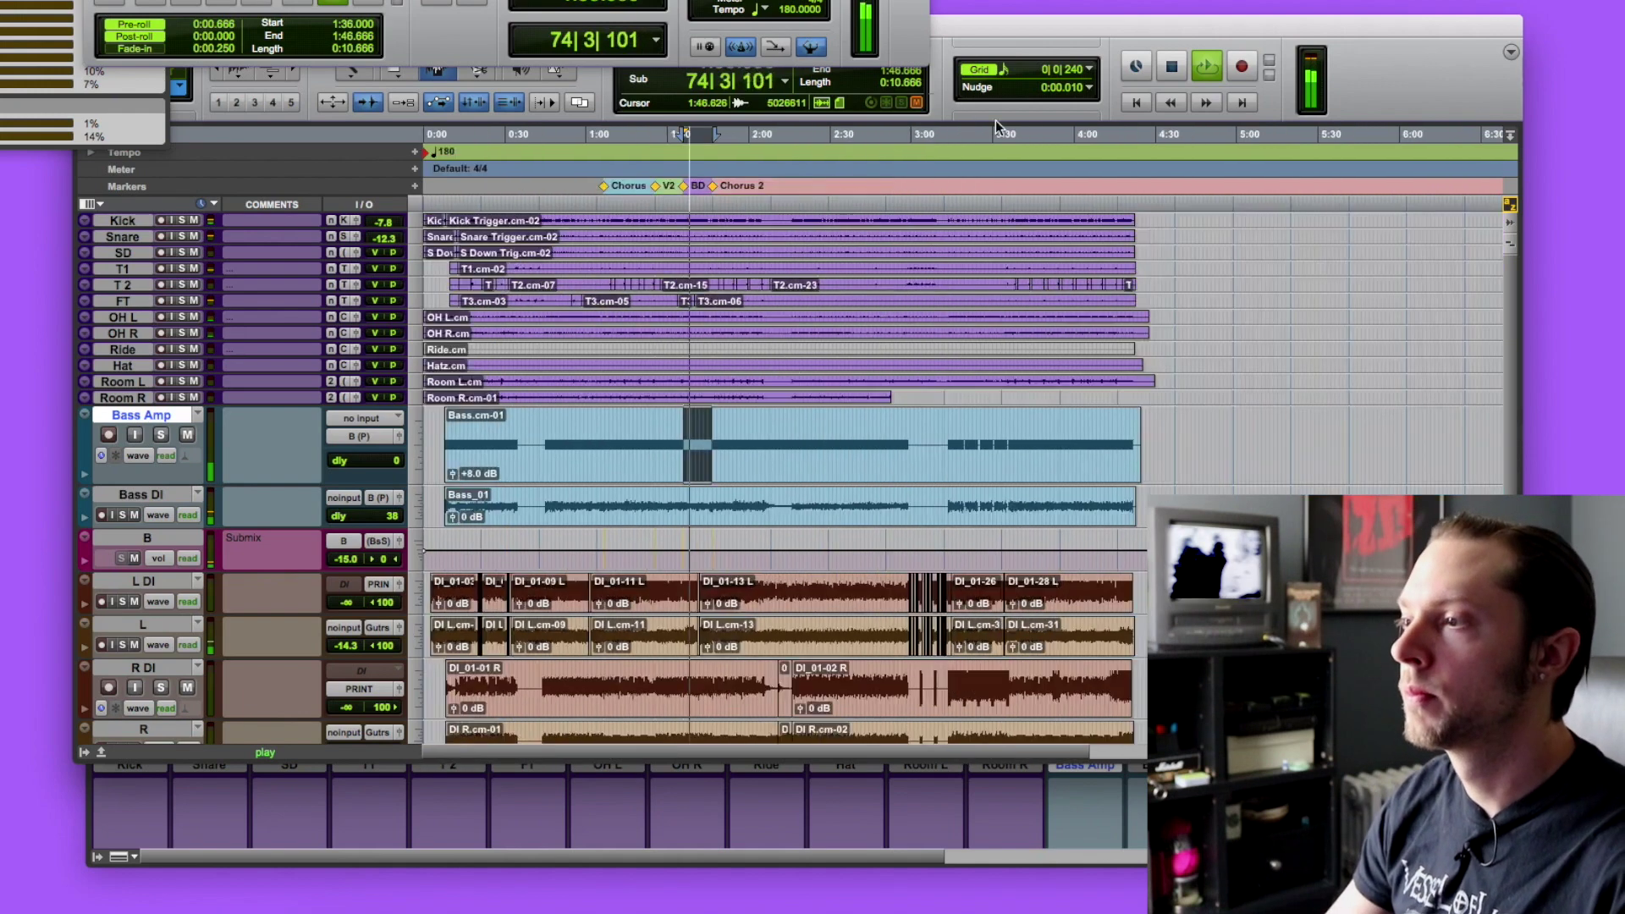
scroll(1065, 156, right, 5)
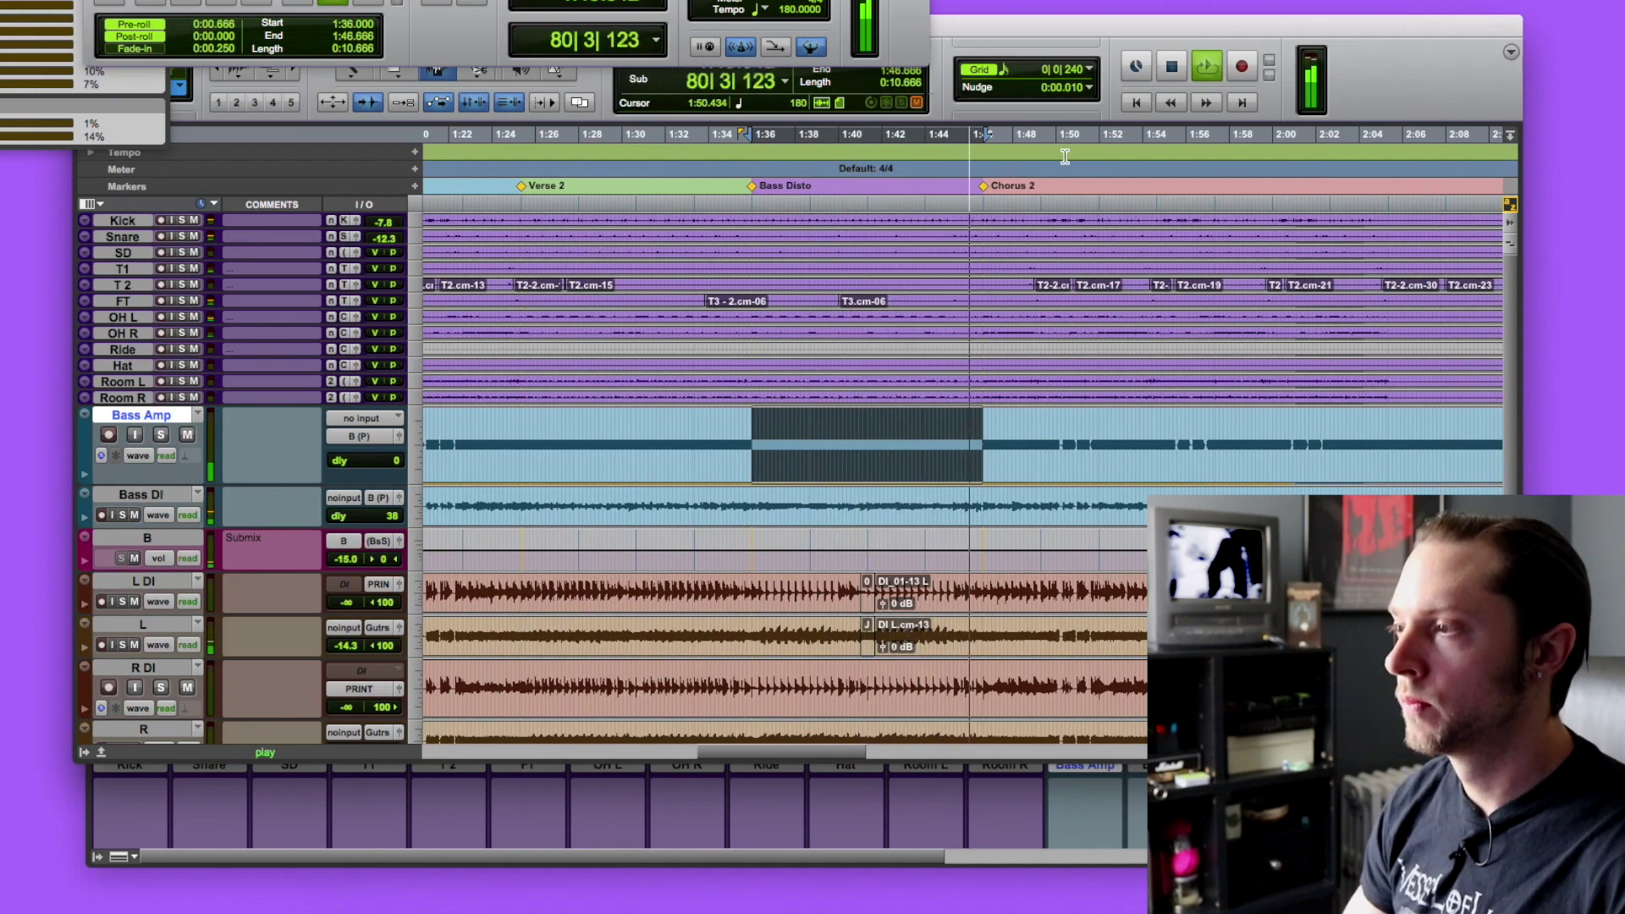
key(space)
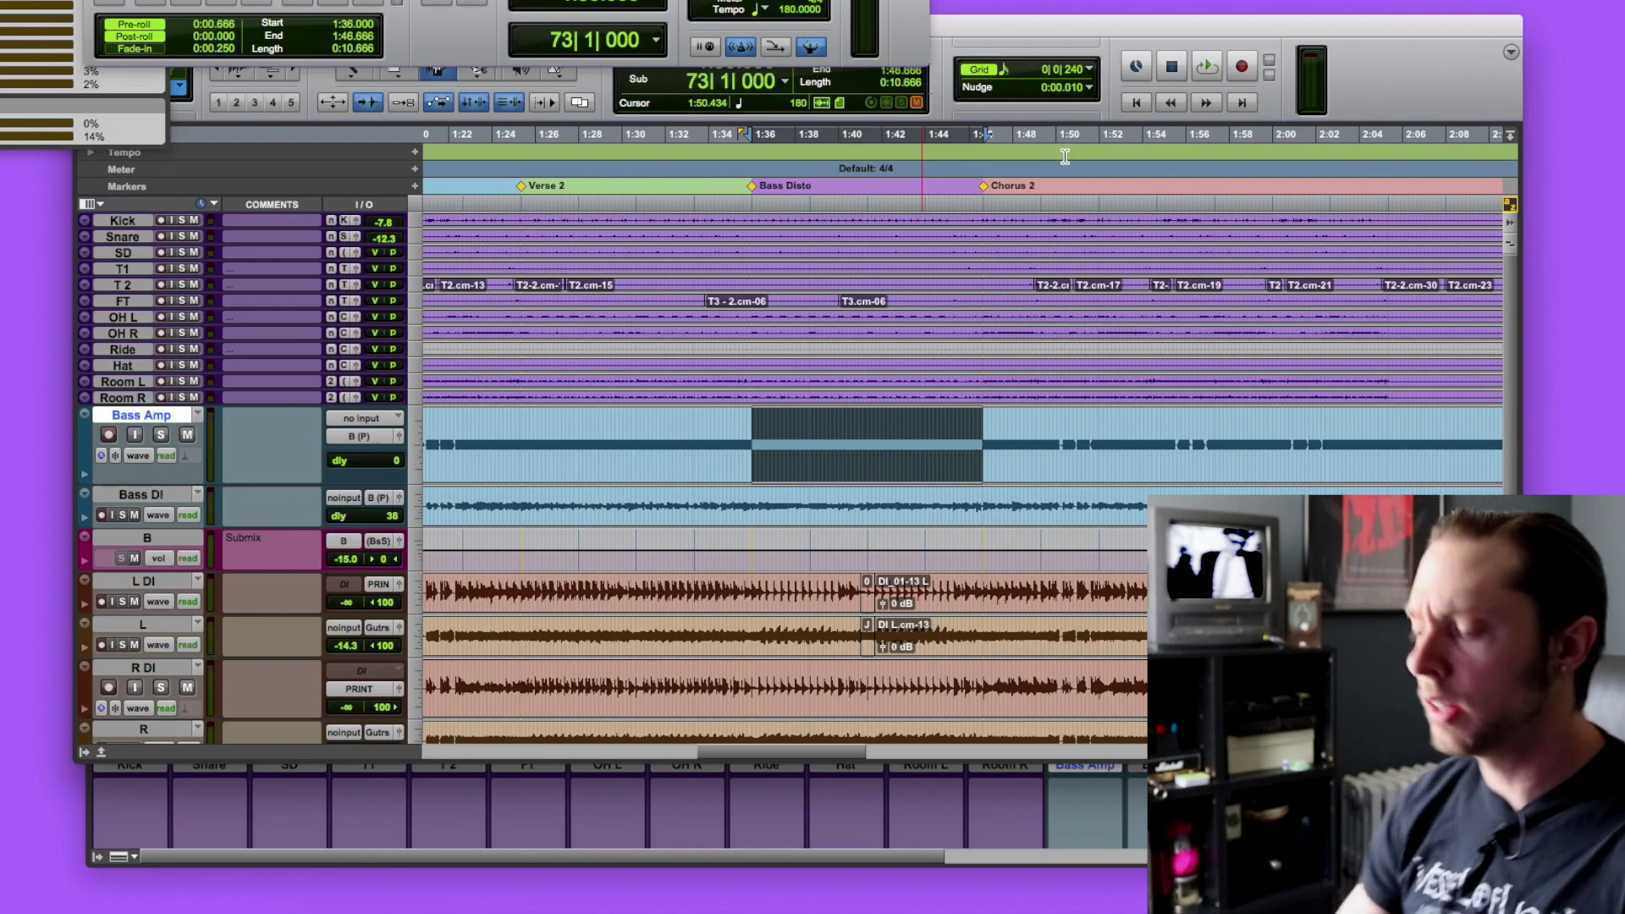
Show the bass channels in the mixer and select the Bass DI track.
key(super+equal)
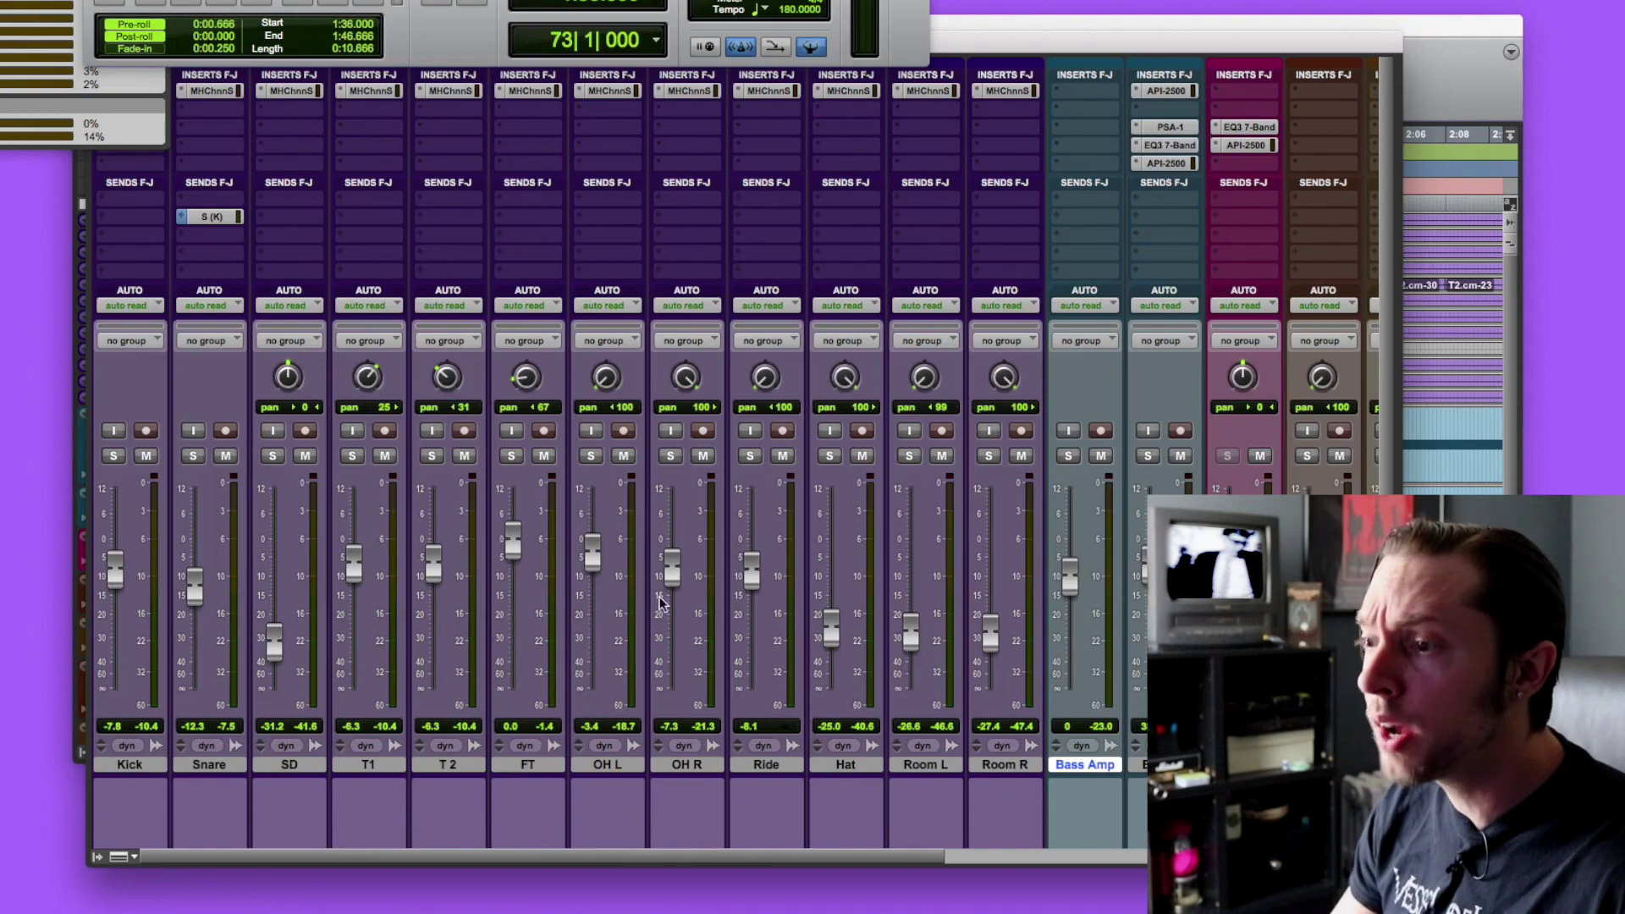
scroll(370, 675, right, 5)
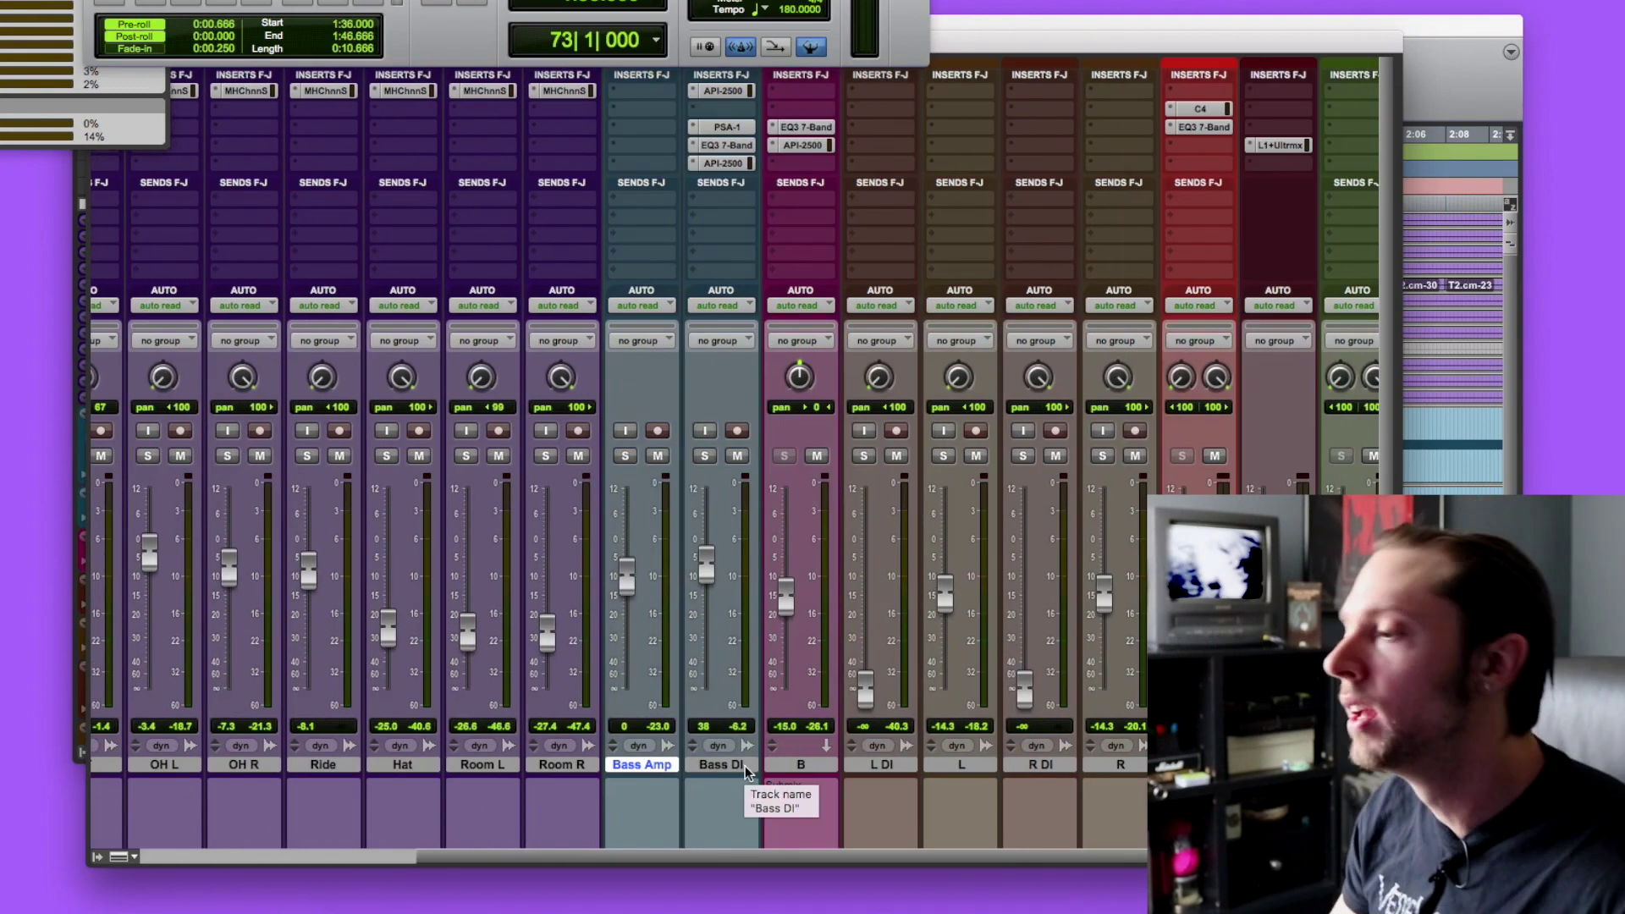
scroll(745, 766, right, 3)
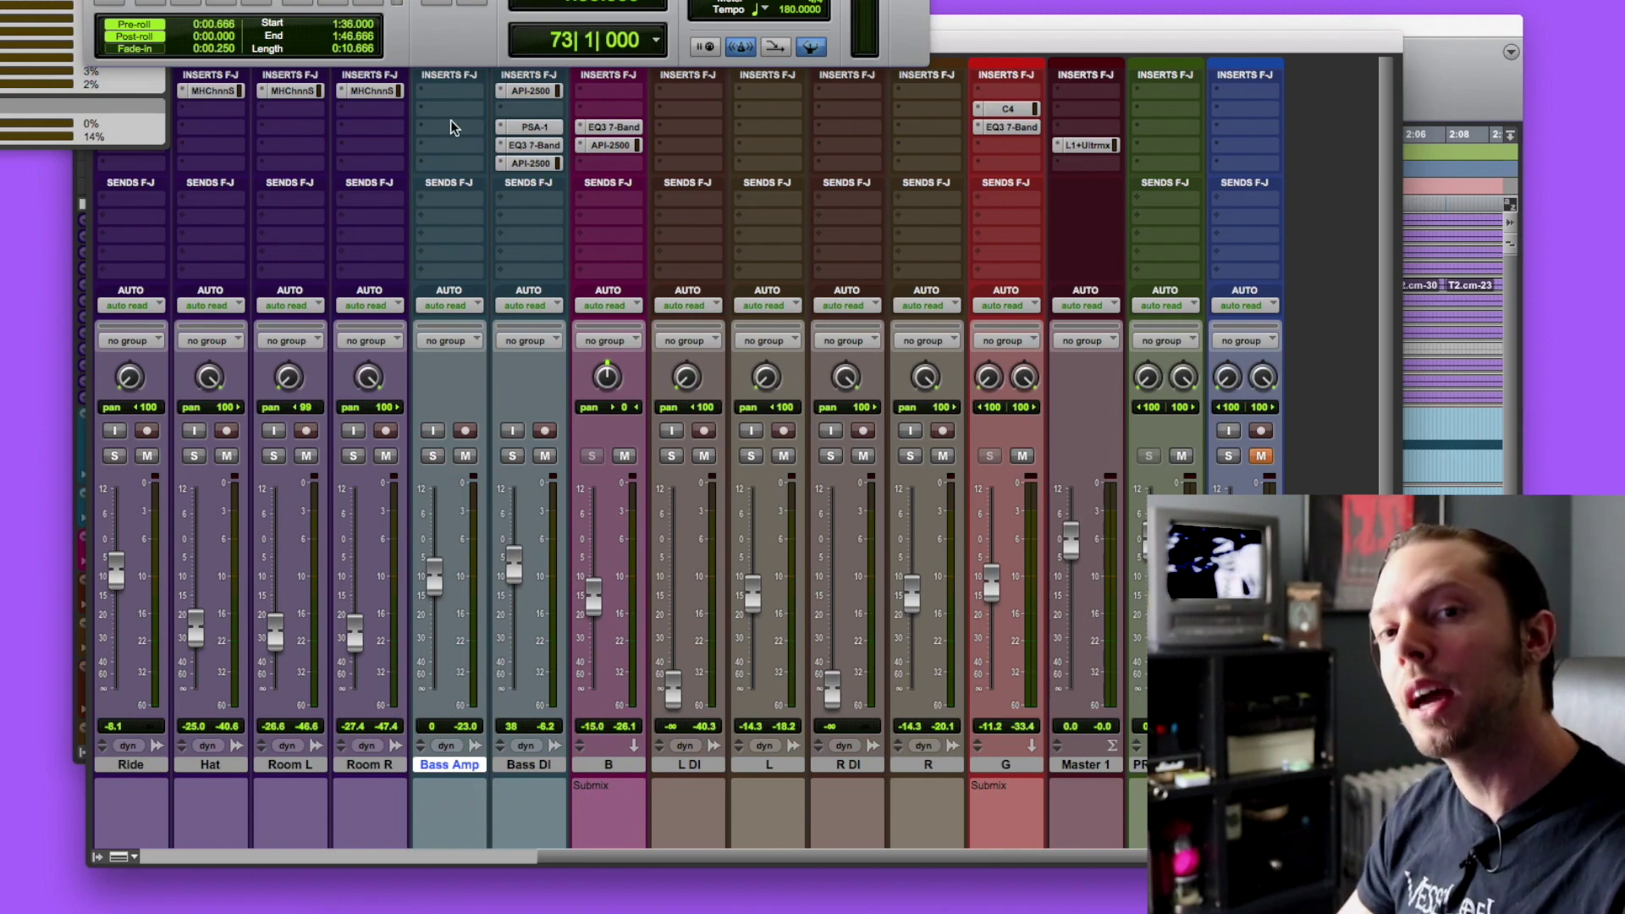
click(527, 764)
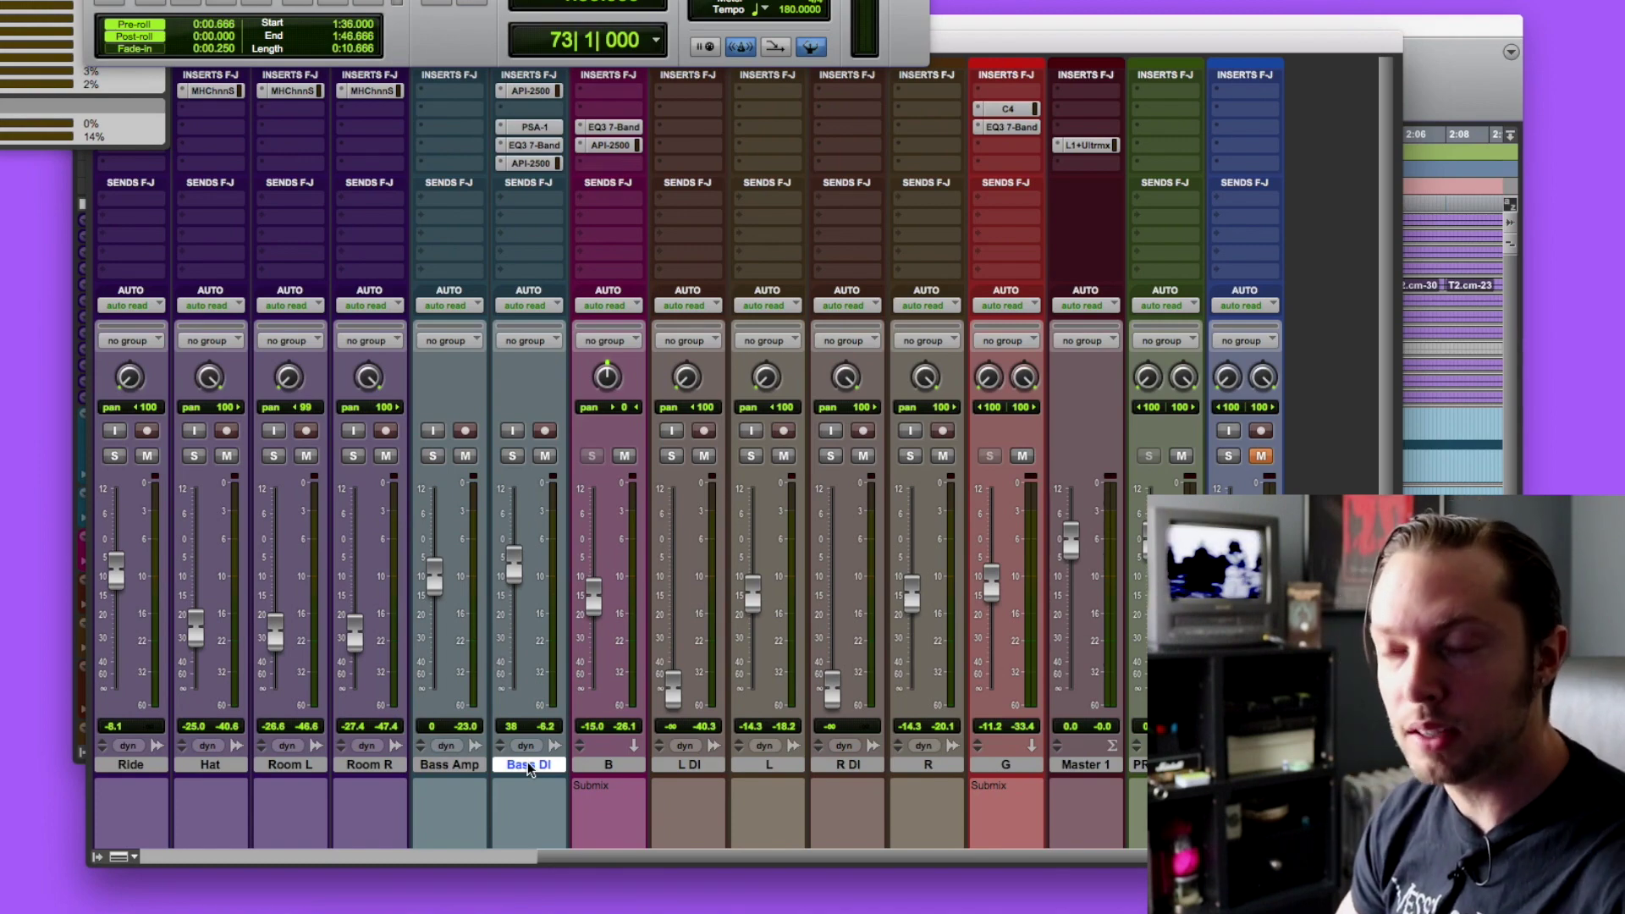
Solo the Bass Amp track from the arrangement view and listen to the Bass Disto section.
key(super+equal)
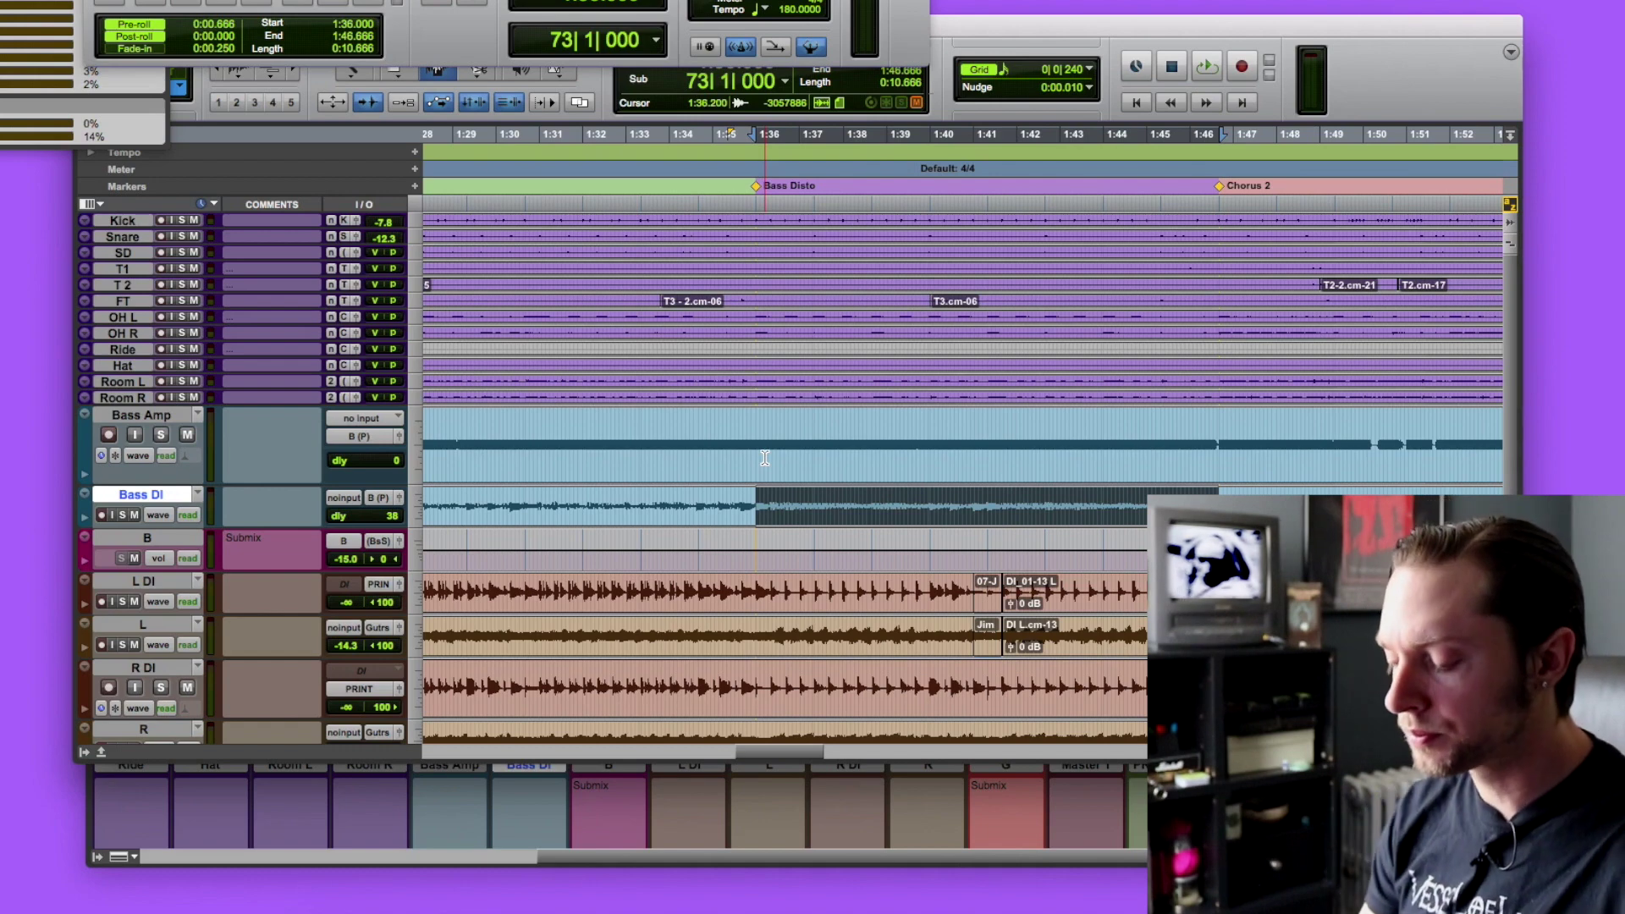
key(super+equal)
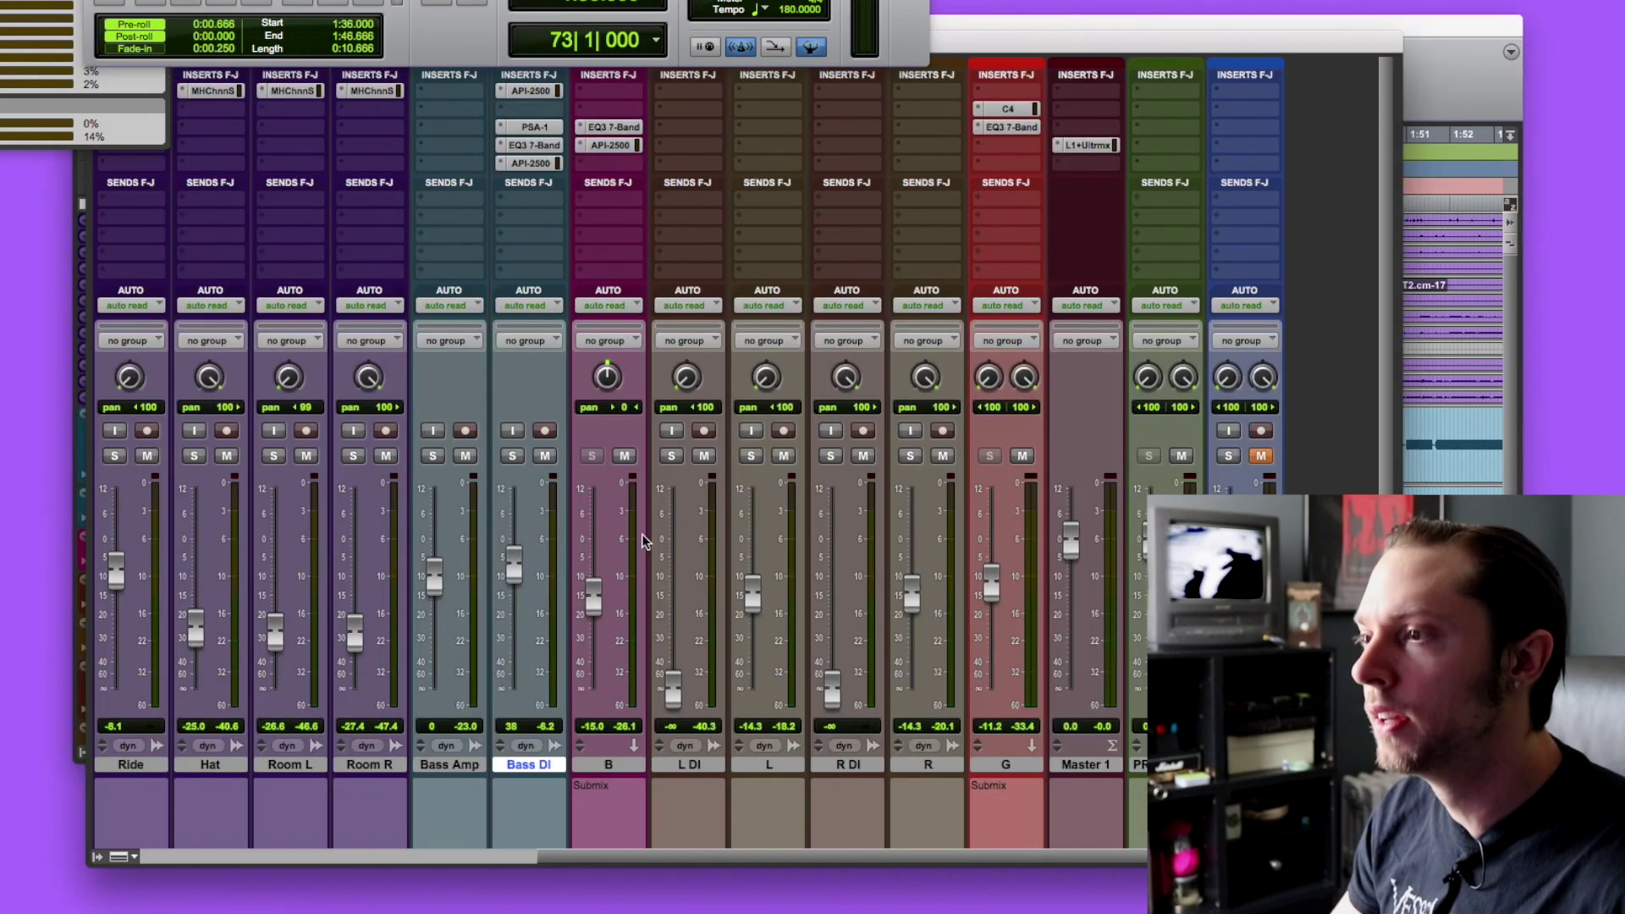
scroll(486, 530, left, 5)
click(1434, 58)
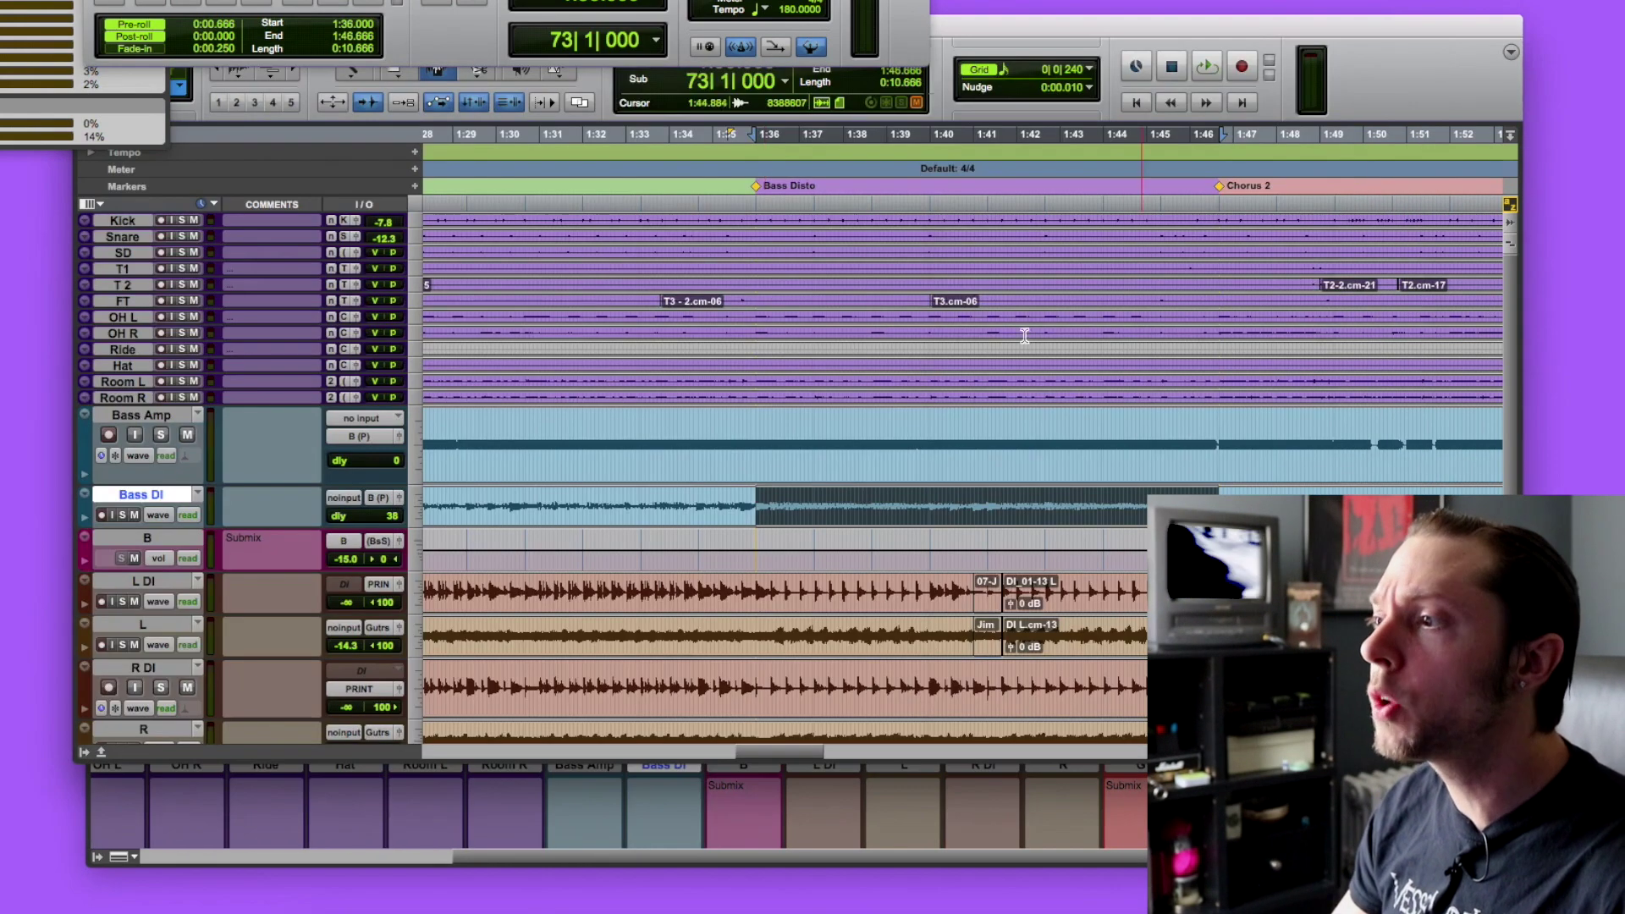
click(160, 435)
key(space)
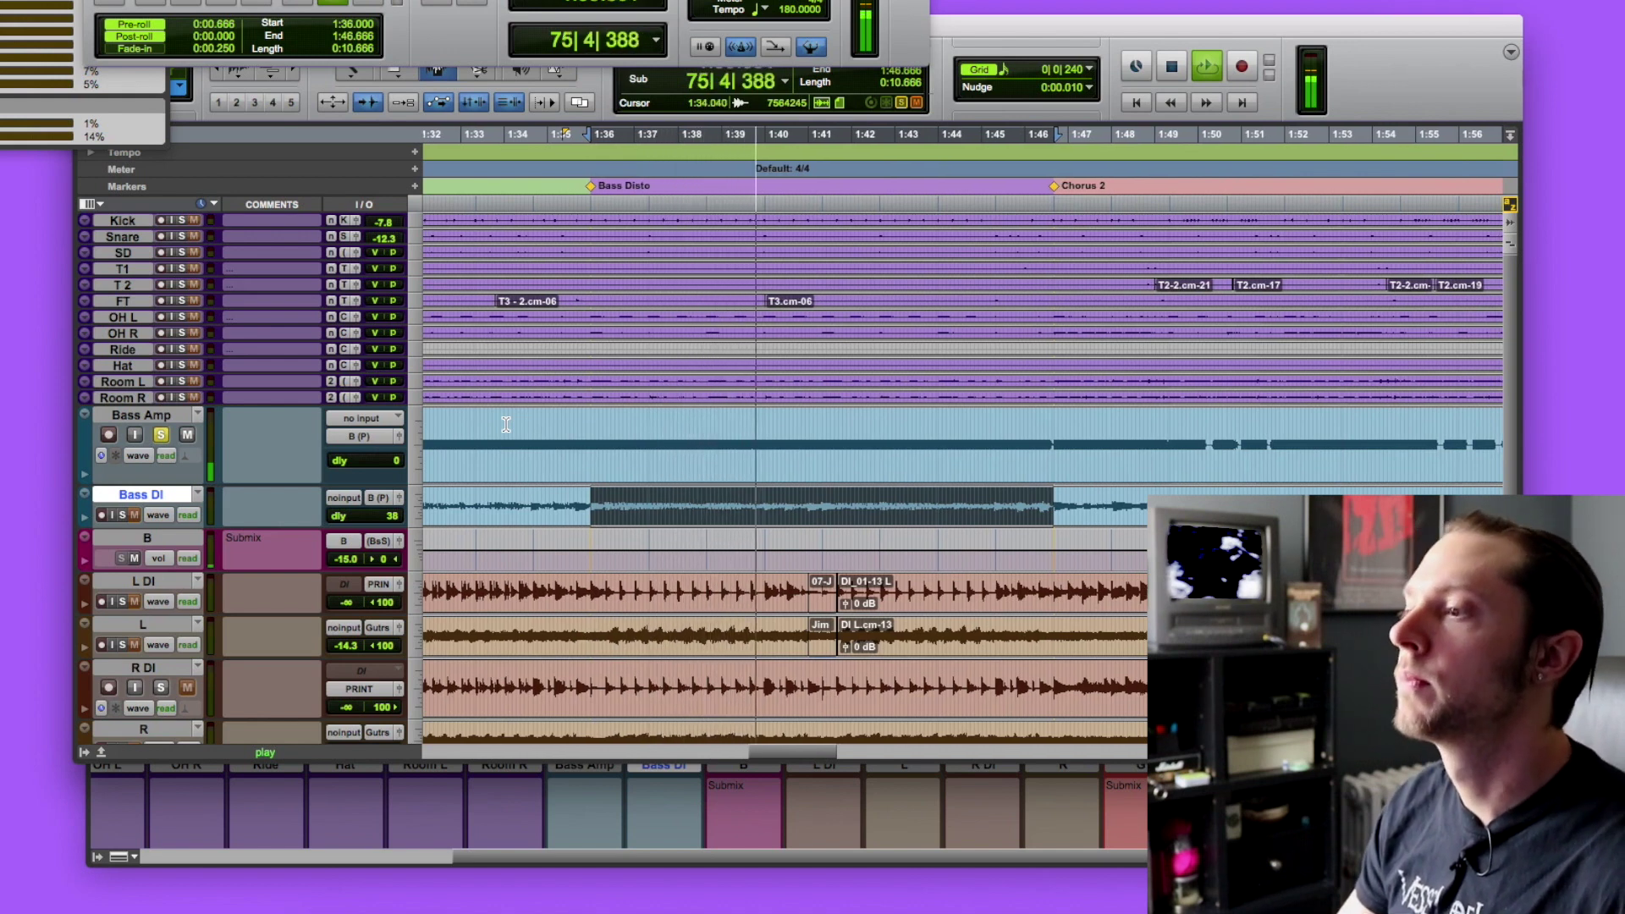
key(space)
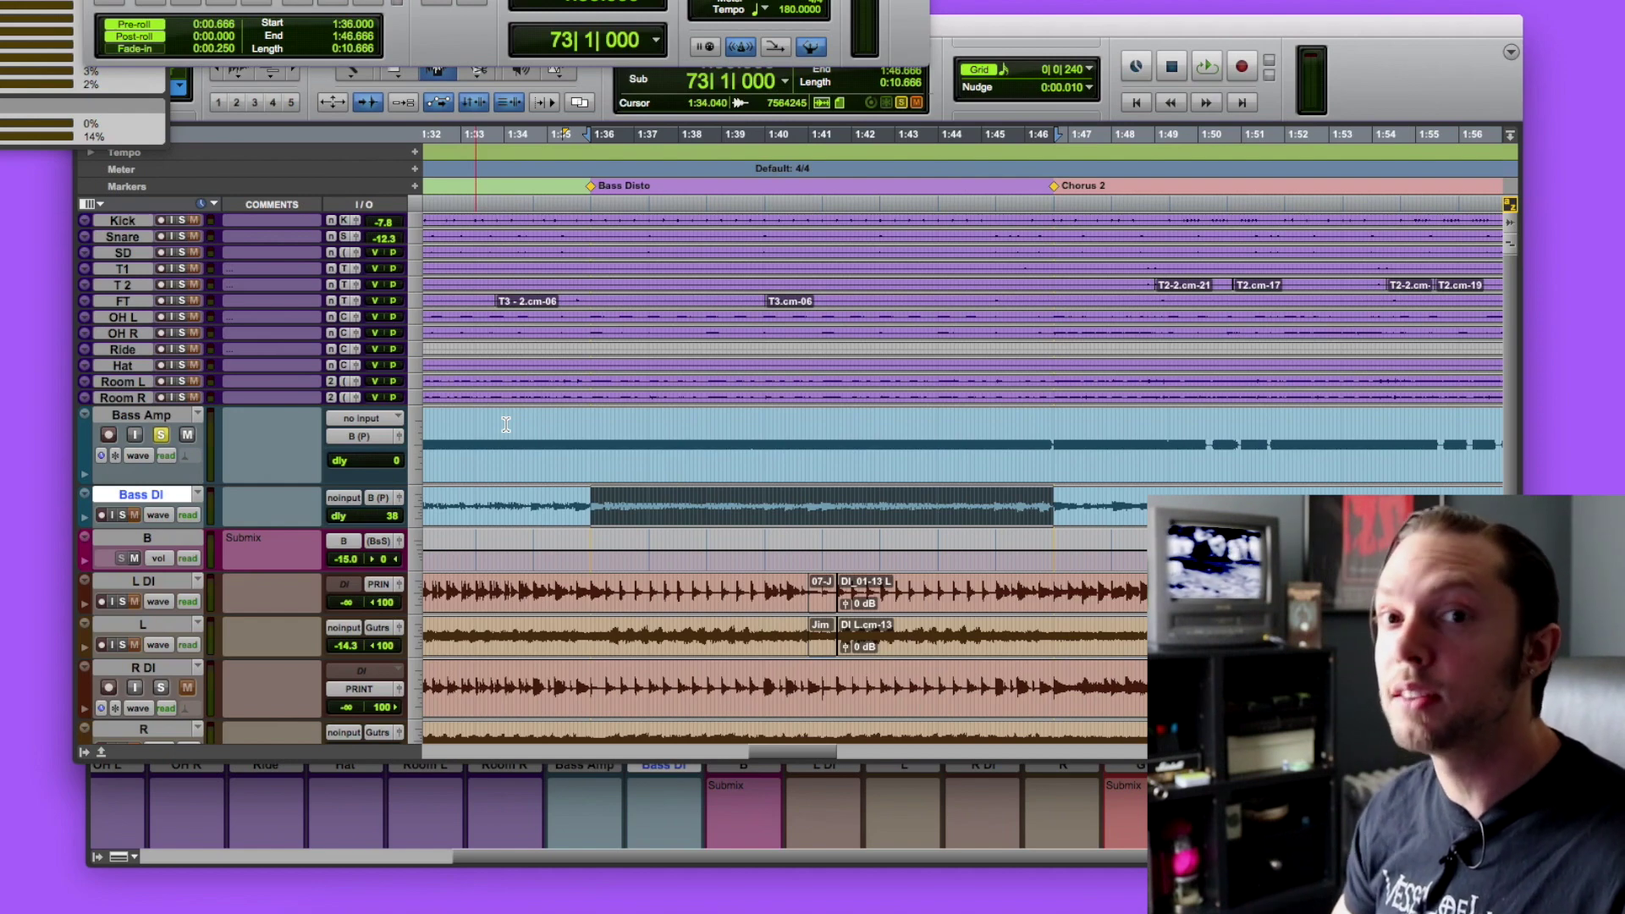
Solo Bass DI instead of Bass Amp, with all its inserts bypassed, and listen to the raw signal.
key(super+equal)
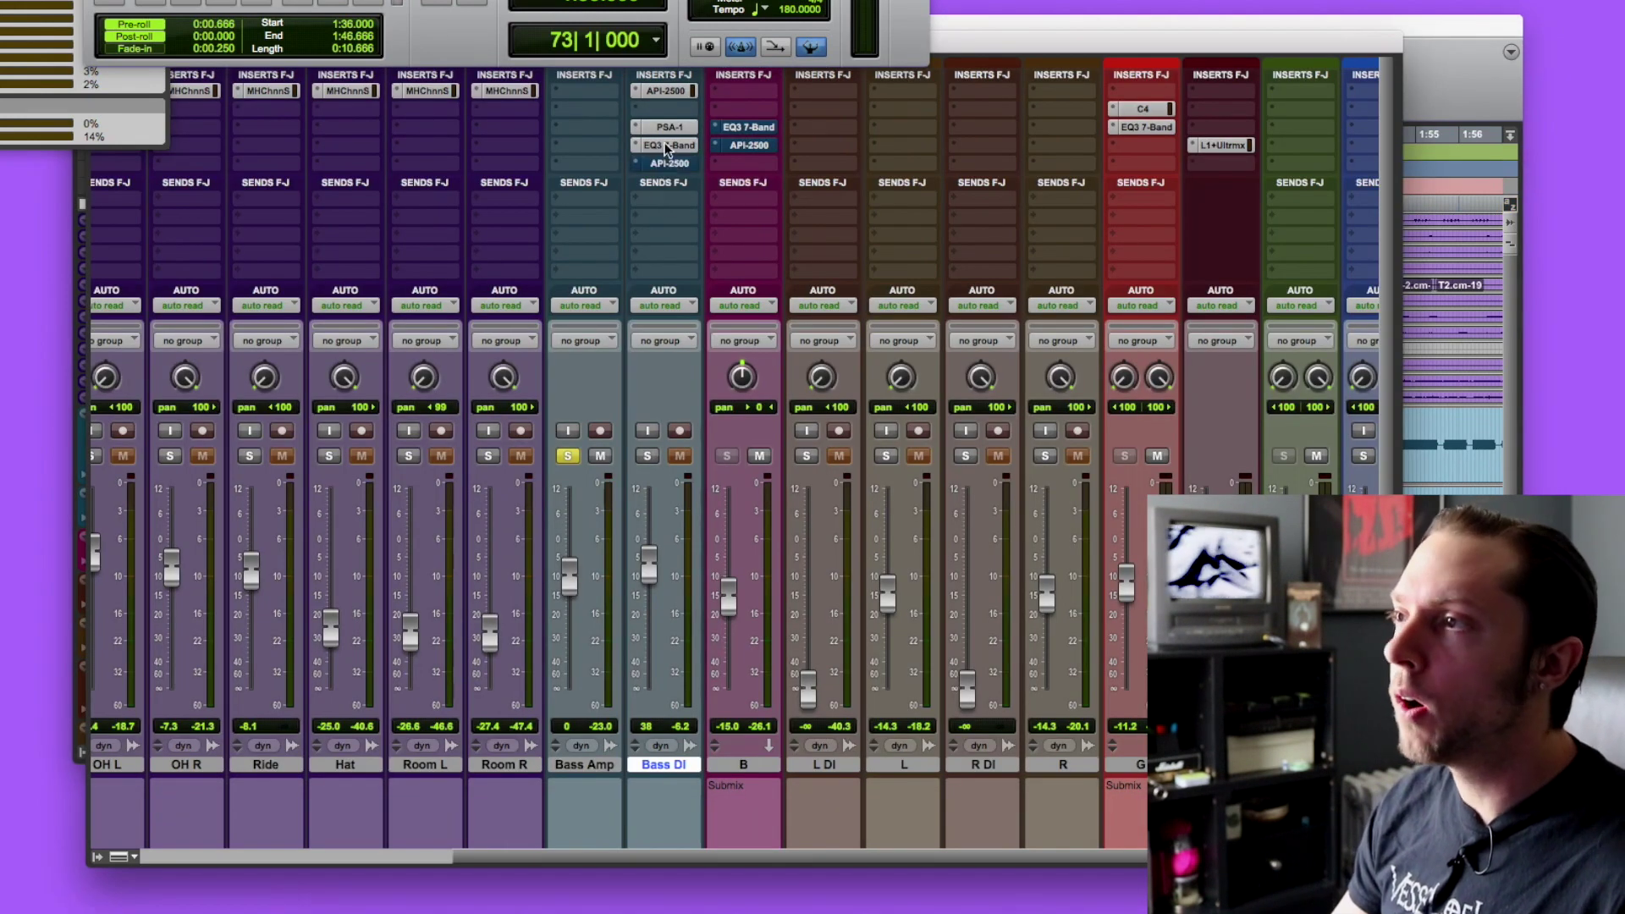
click(568, 455)
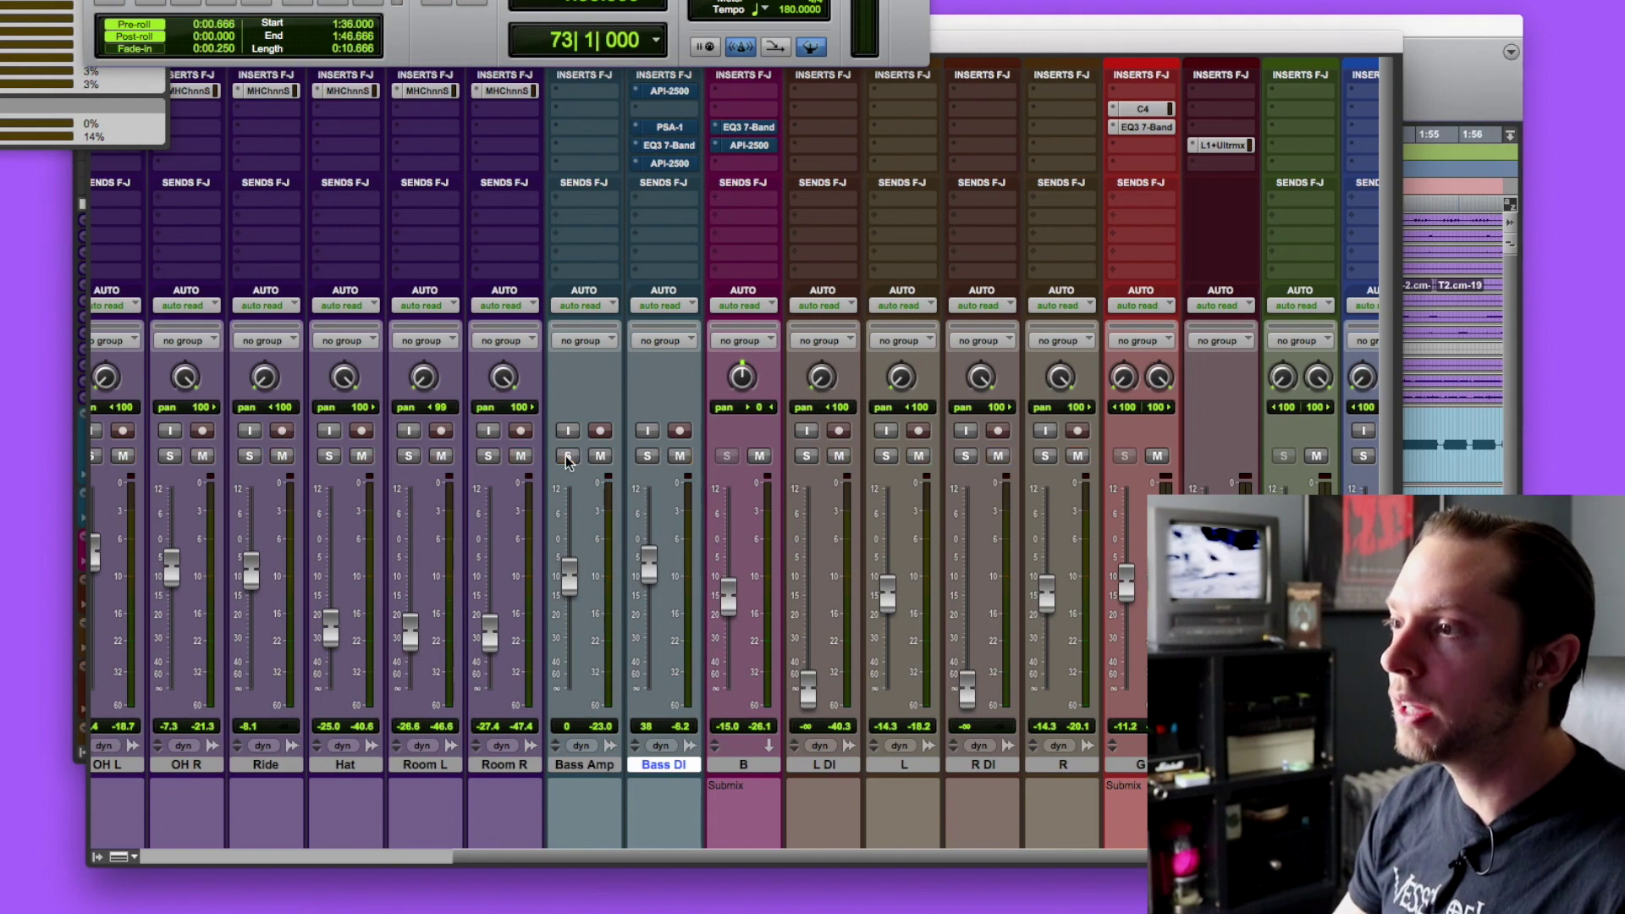
click(648, 455)
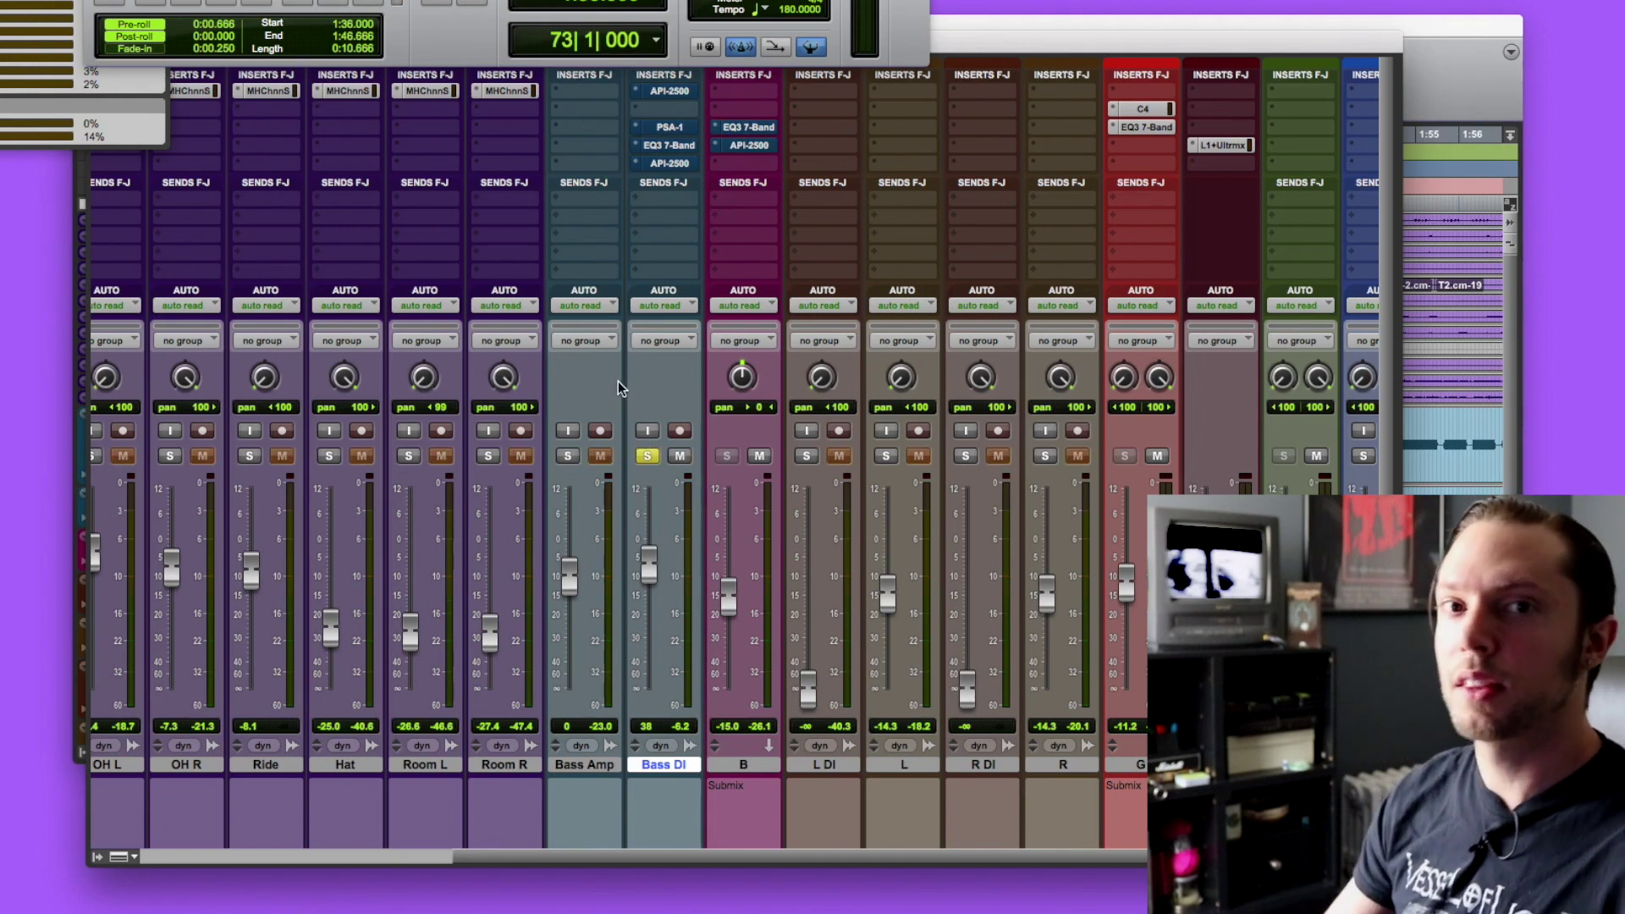
key(space)
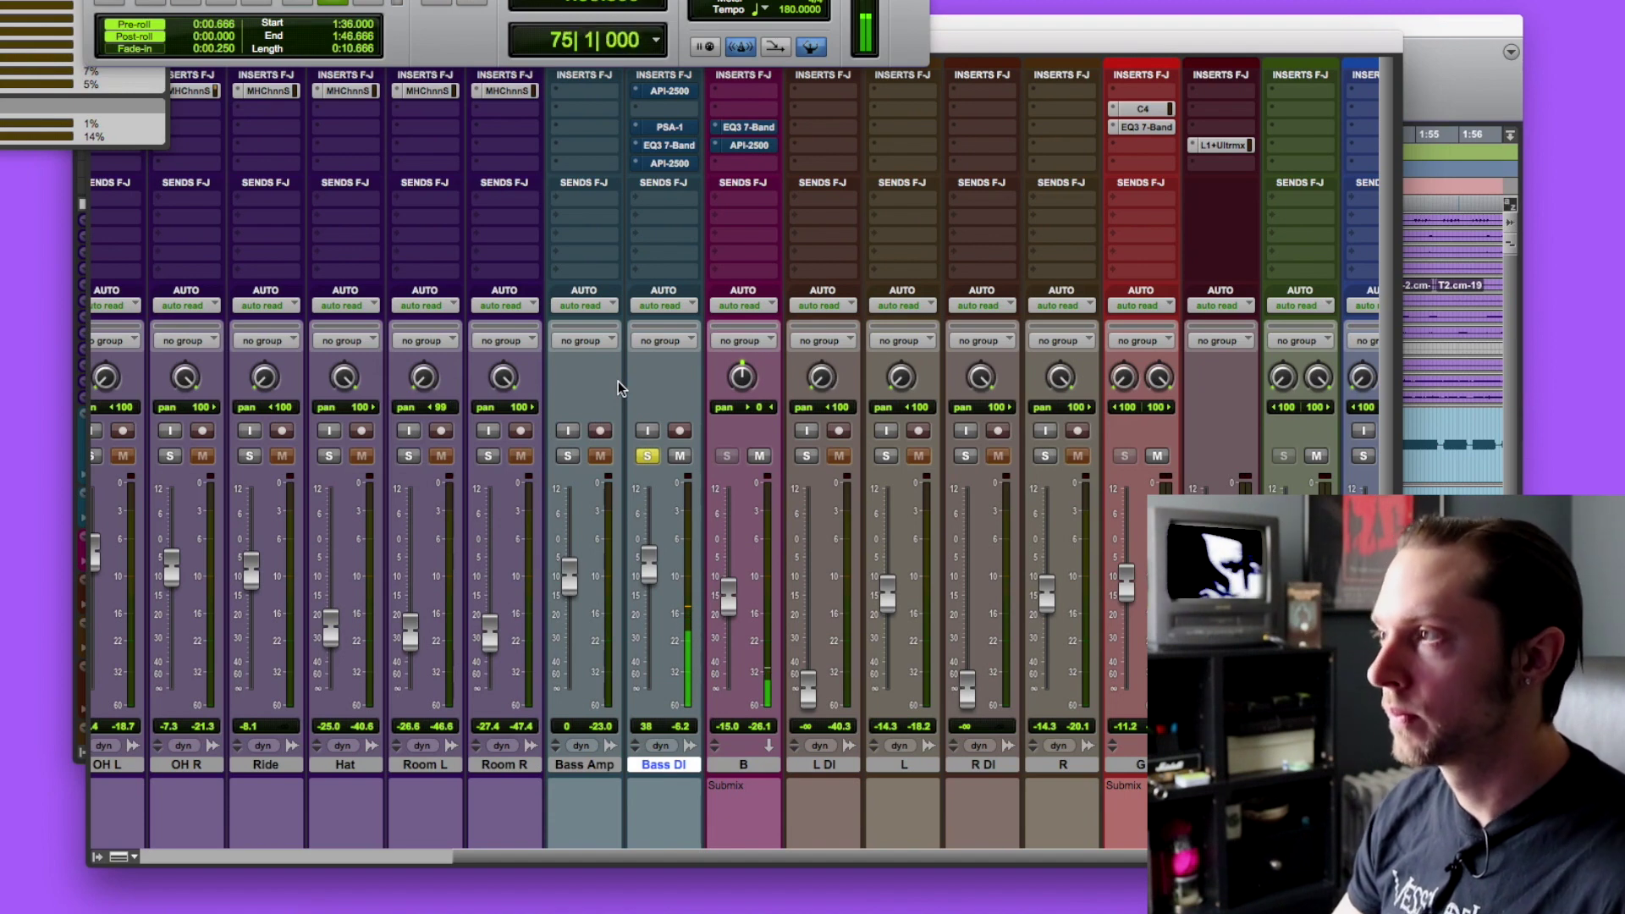
key(space)
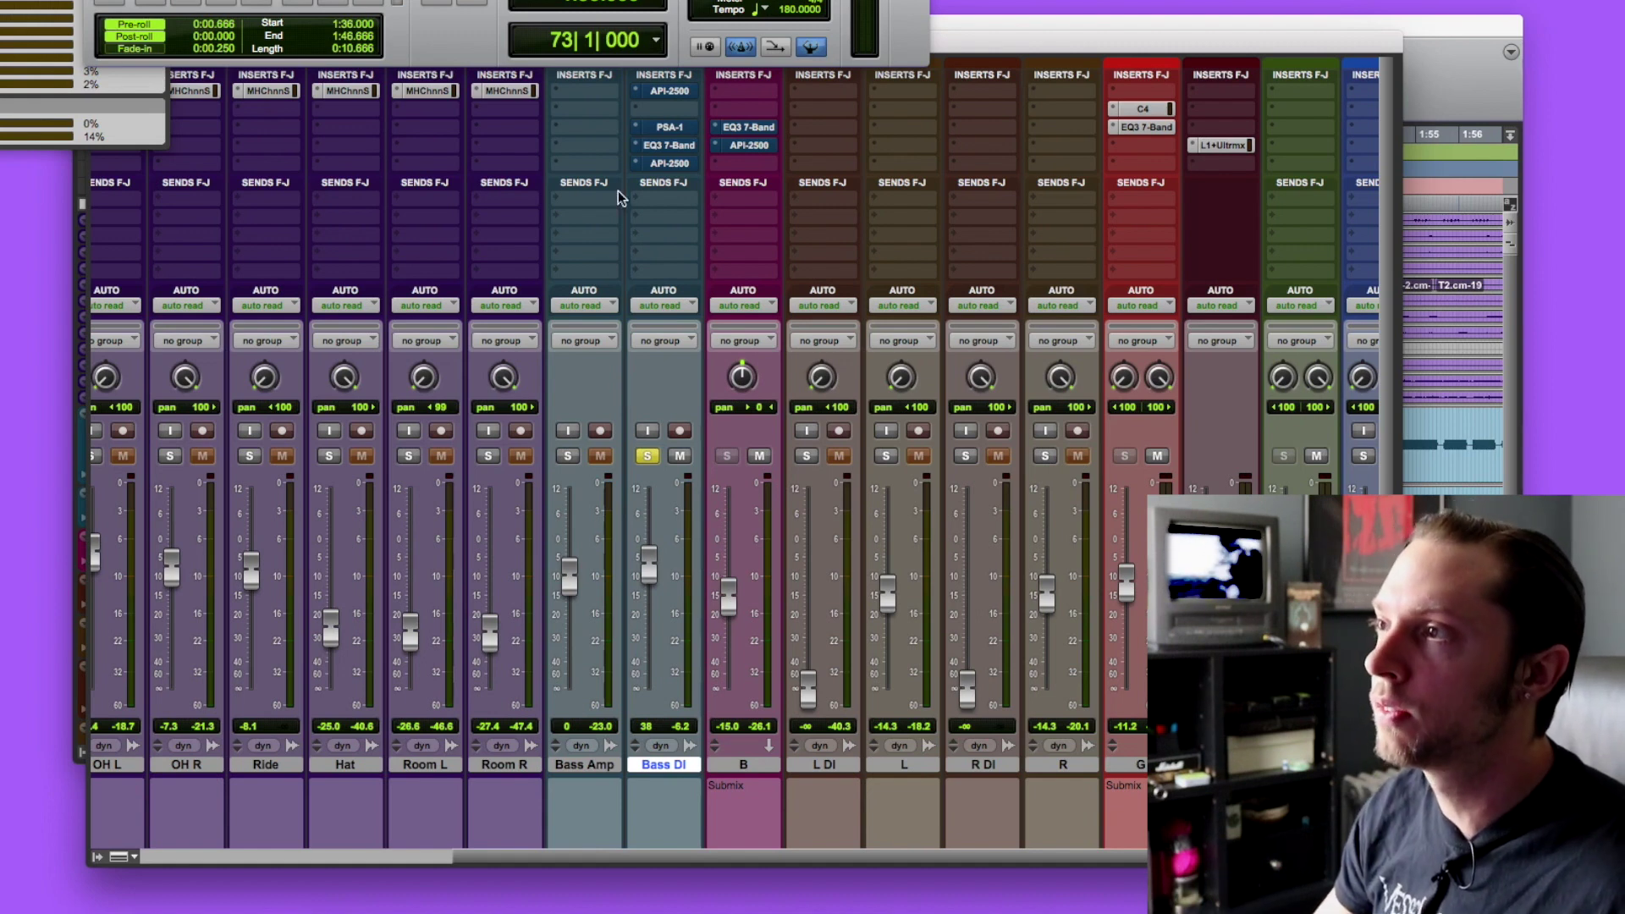
Enable the first API-2500 compressor and the SansAmp PSA-1 on Bass DI, reviewing each plug-in's settings.
click(665, 88)
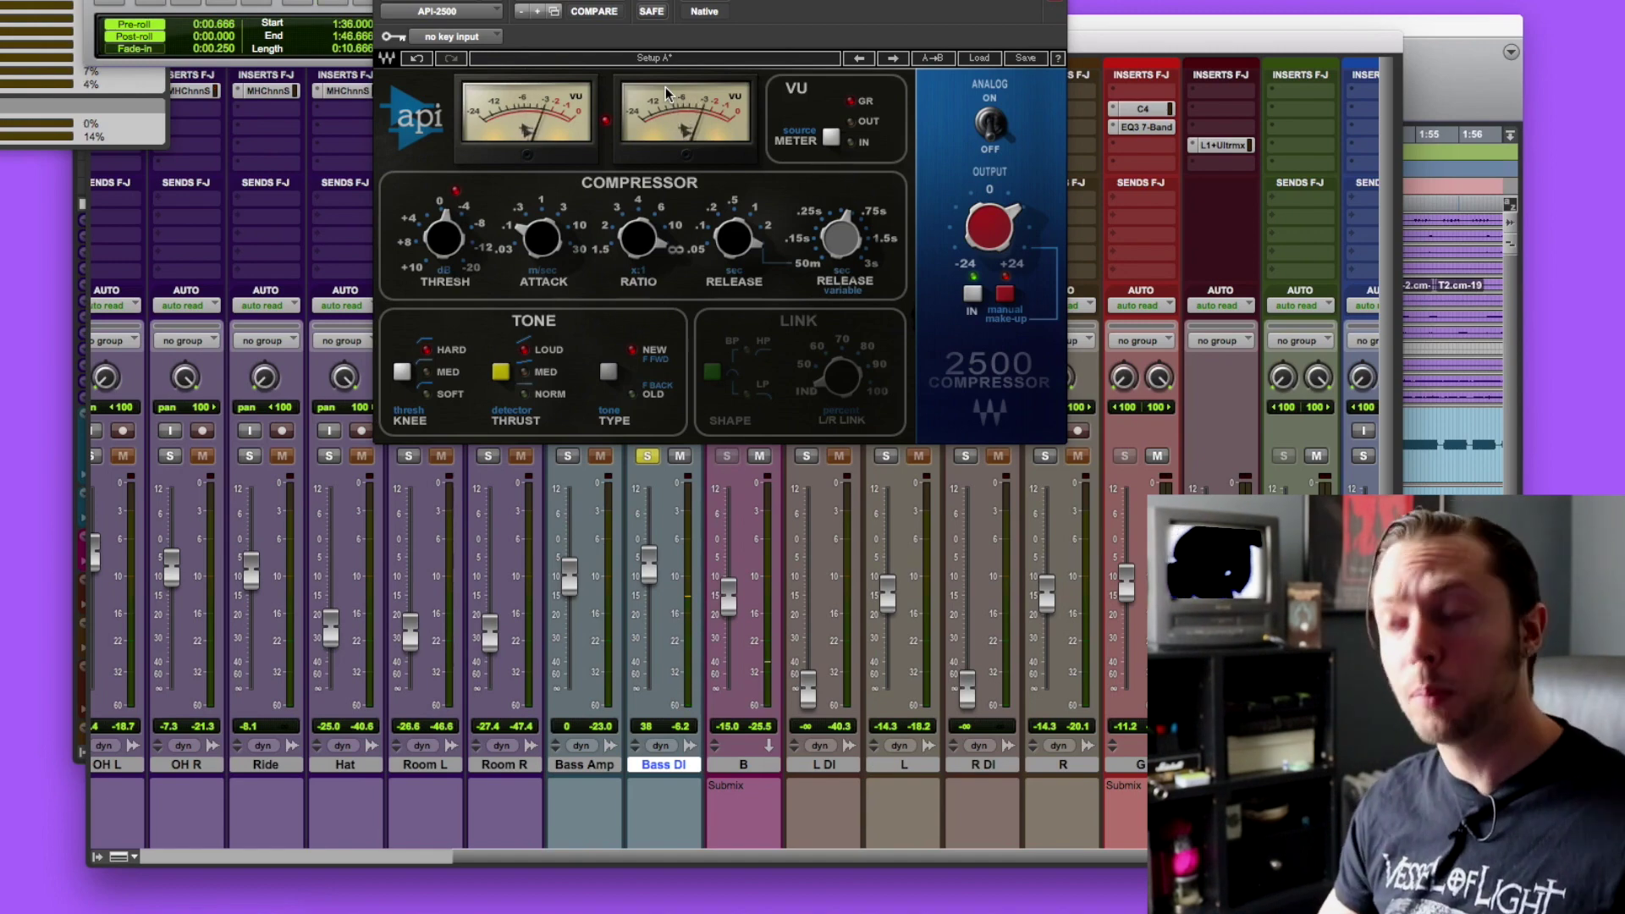
key(super+w)
click(656, 125)
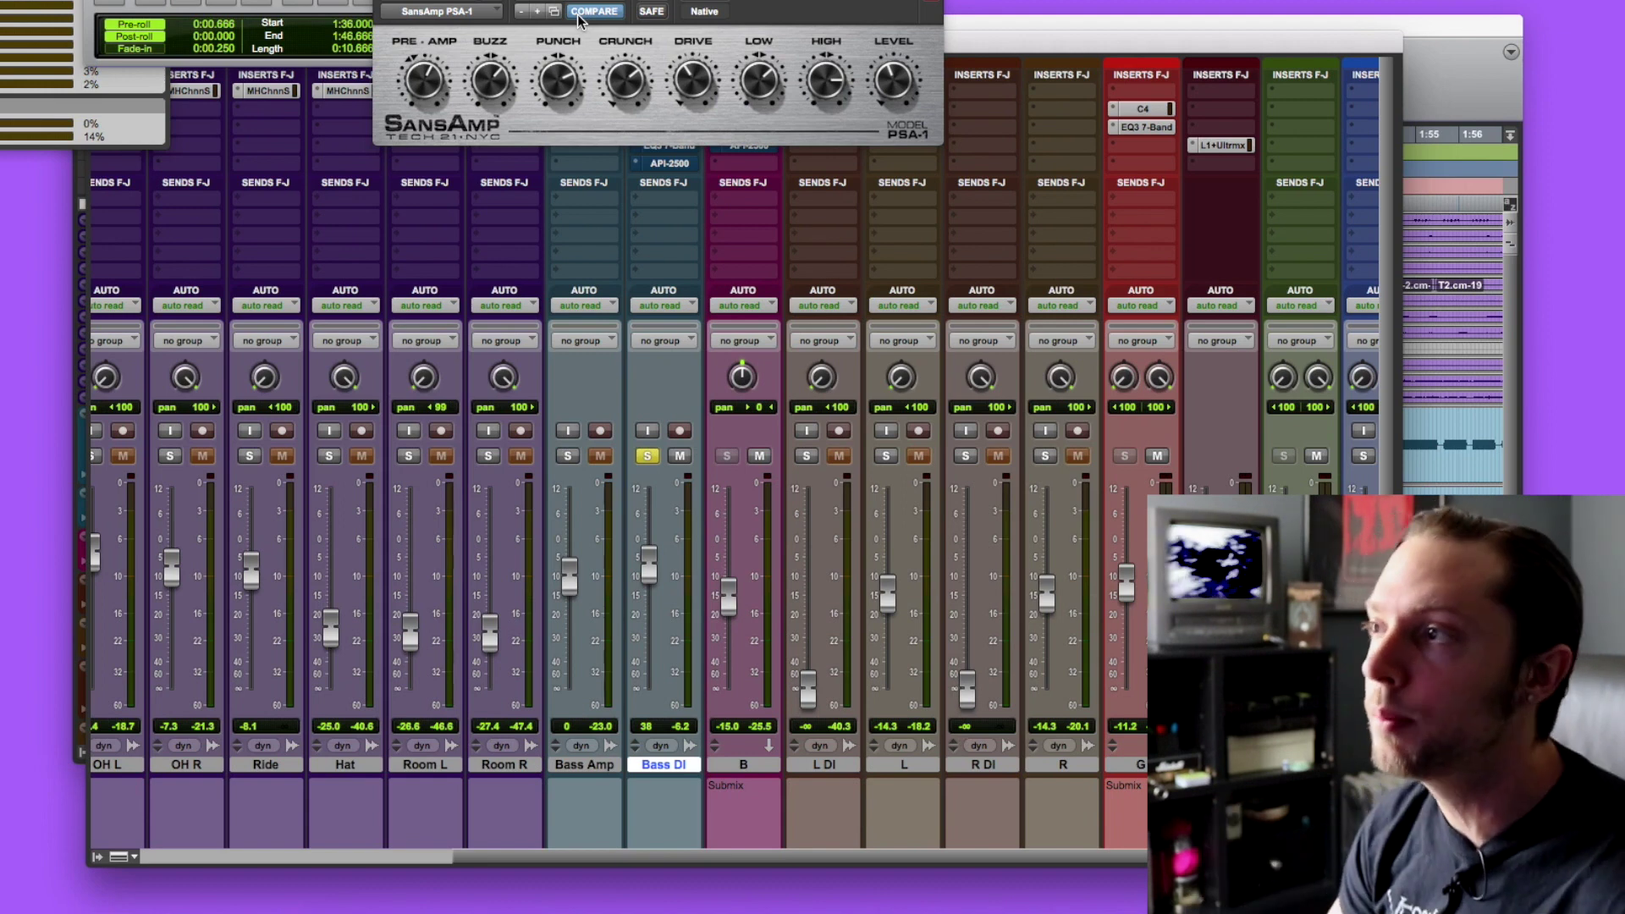
key(space)
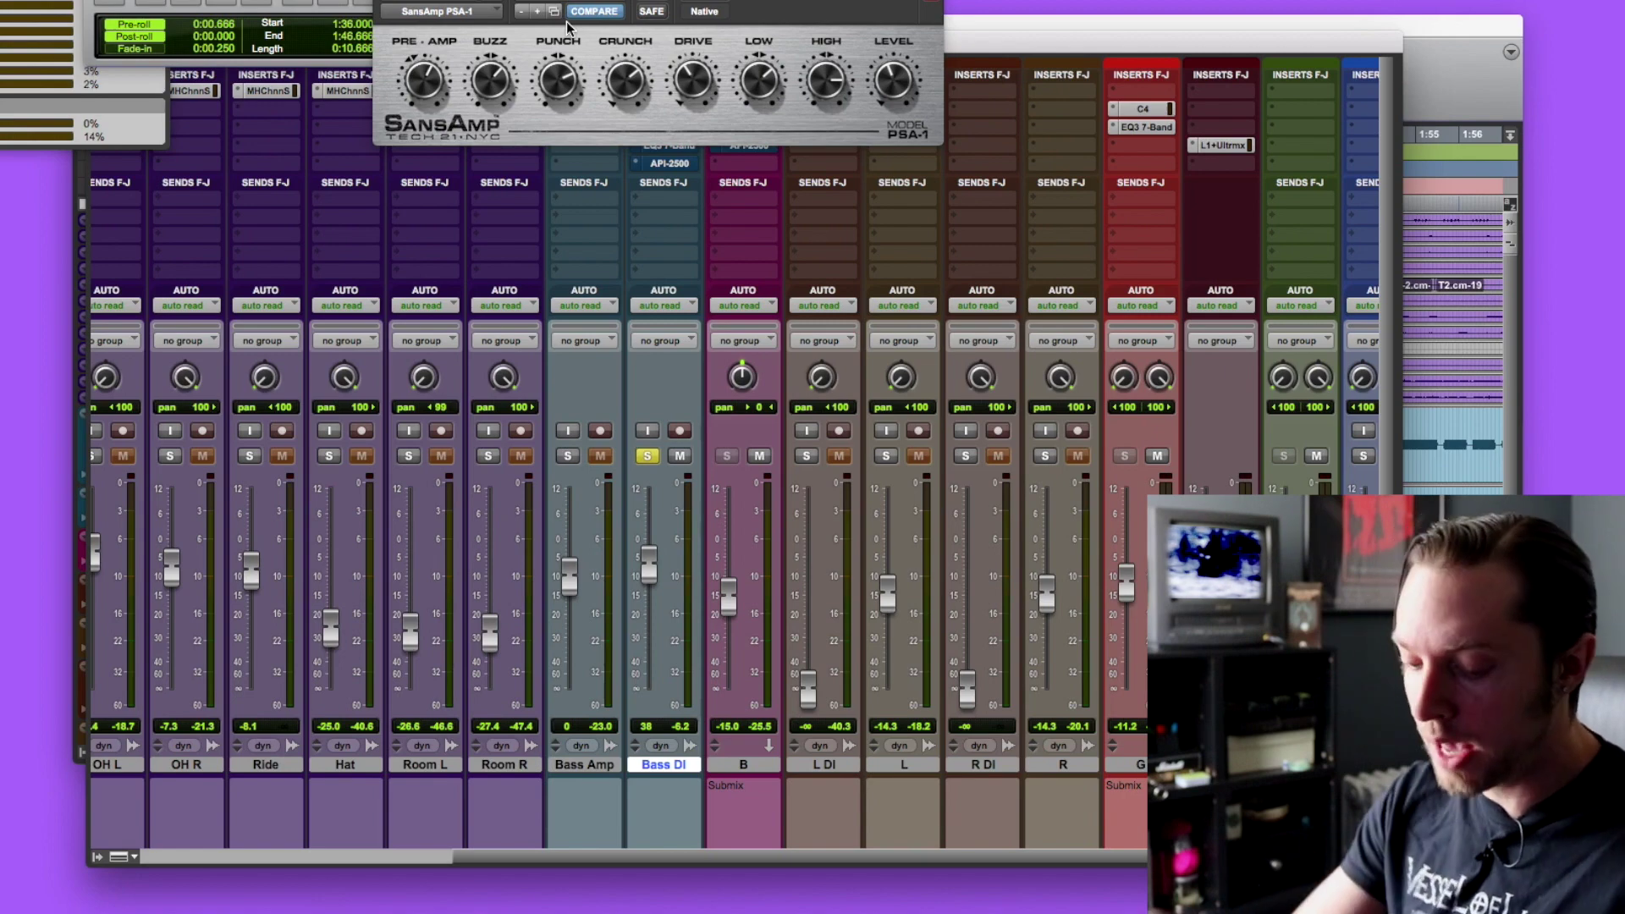
key(super+w)
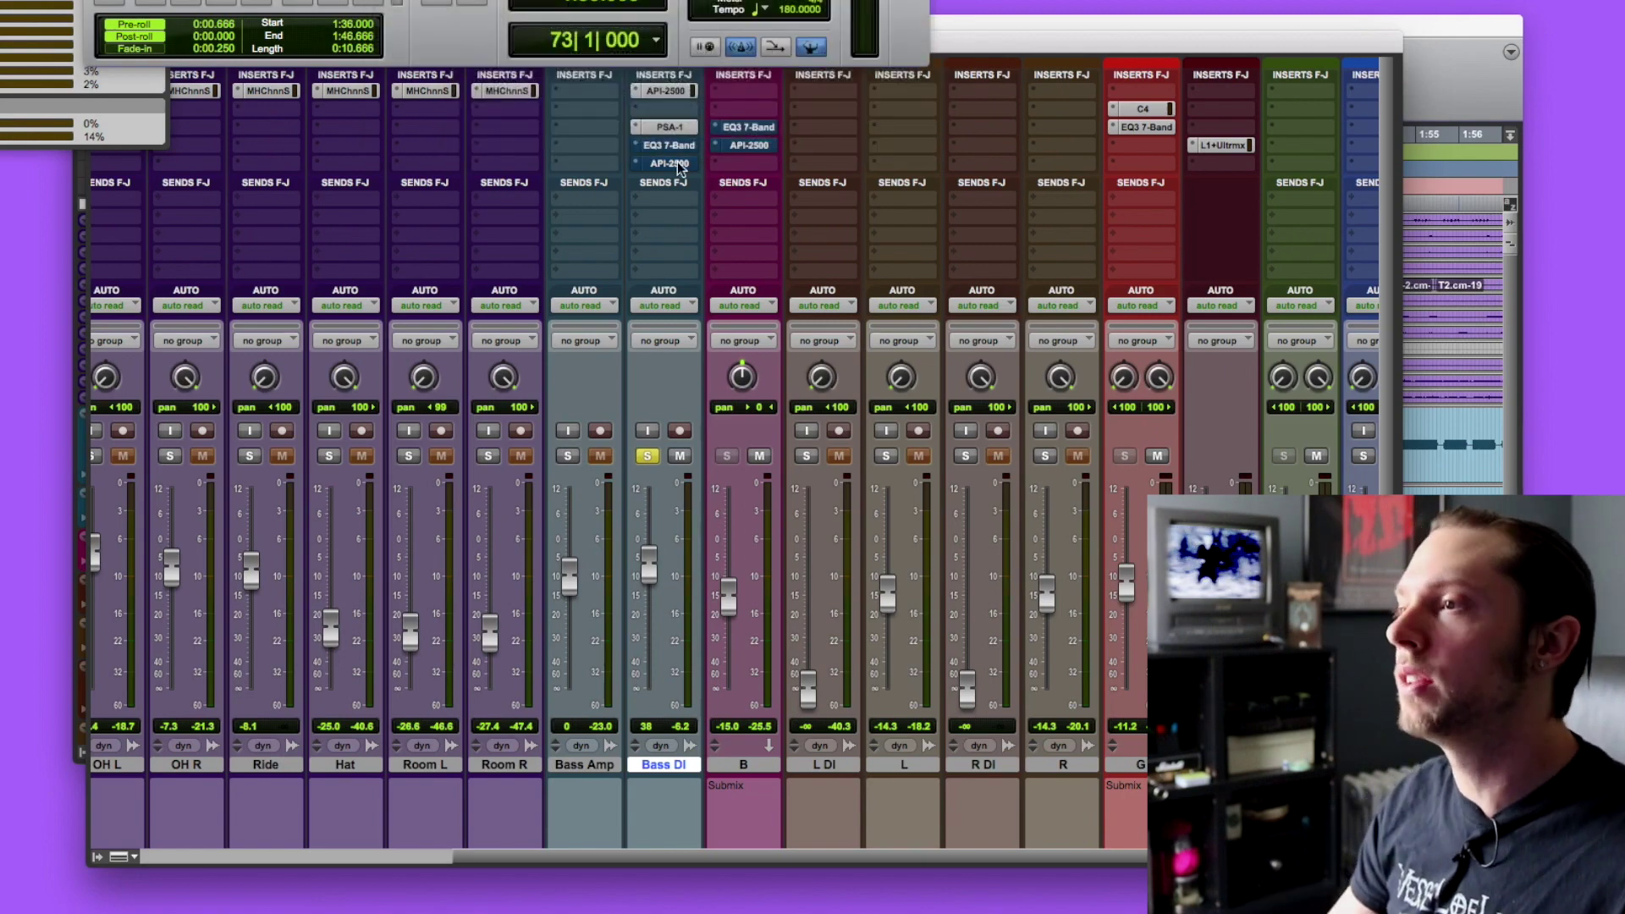
Enable the EQ3 7-Band and the last API-2500 on Bass DI, reviewing the filters and compression settings.
click(675, 146)
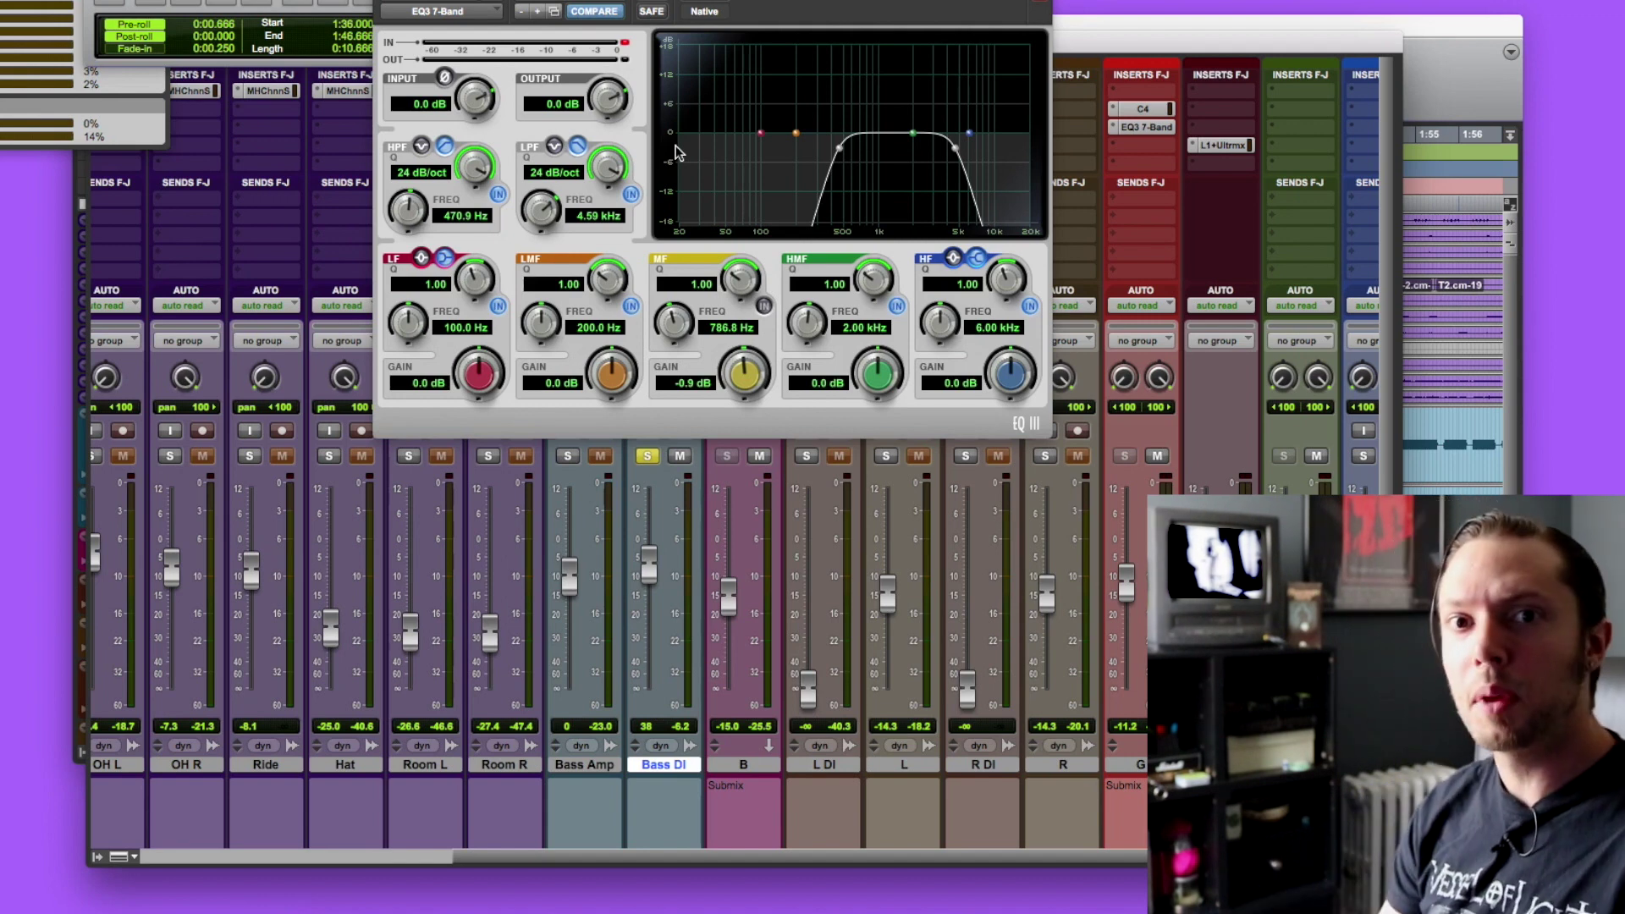
key(space)
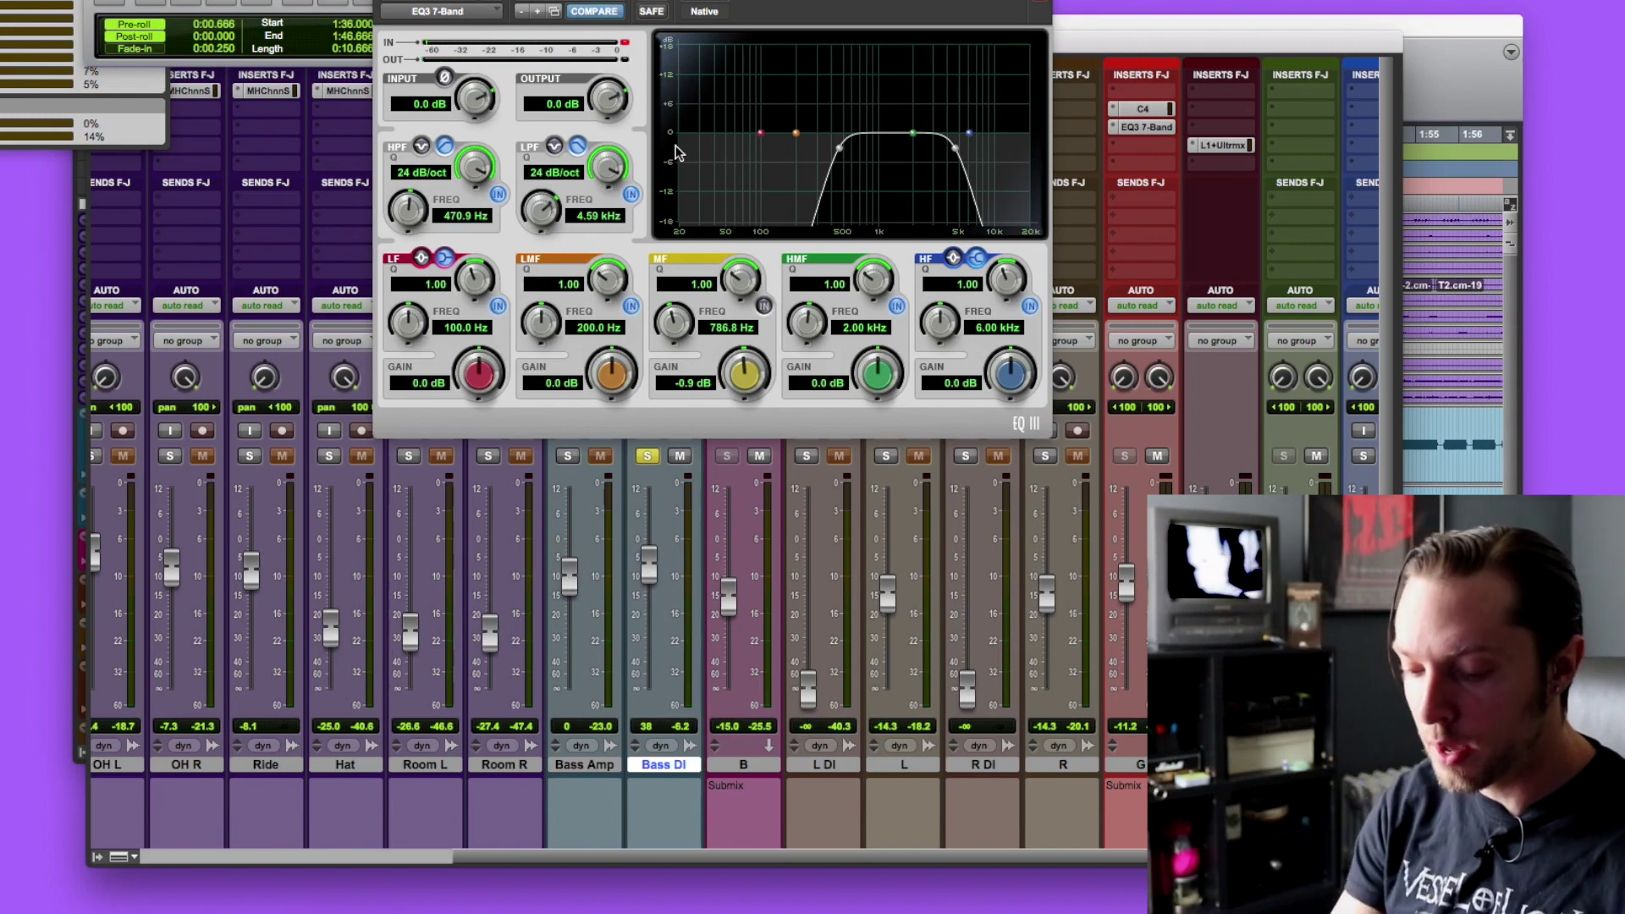
key(super+w)
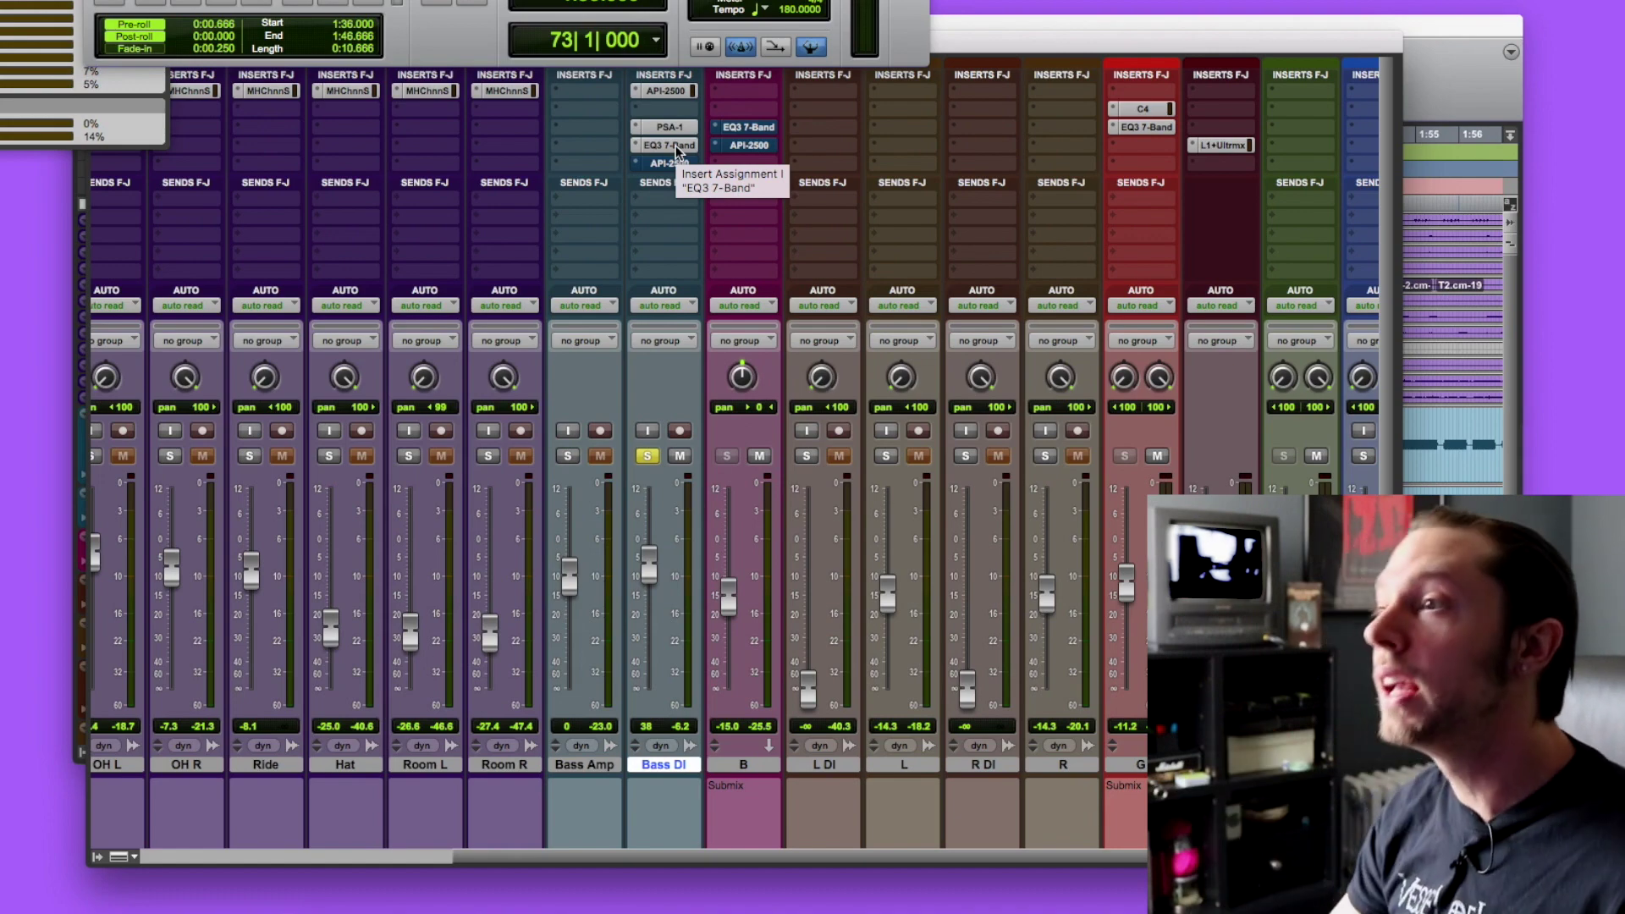
click(673, 160)
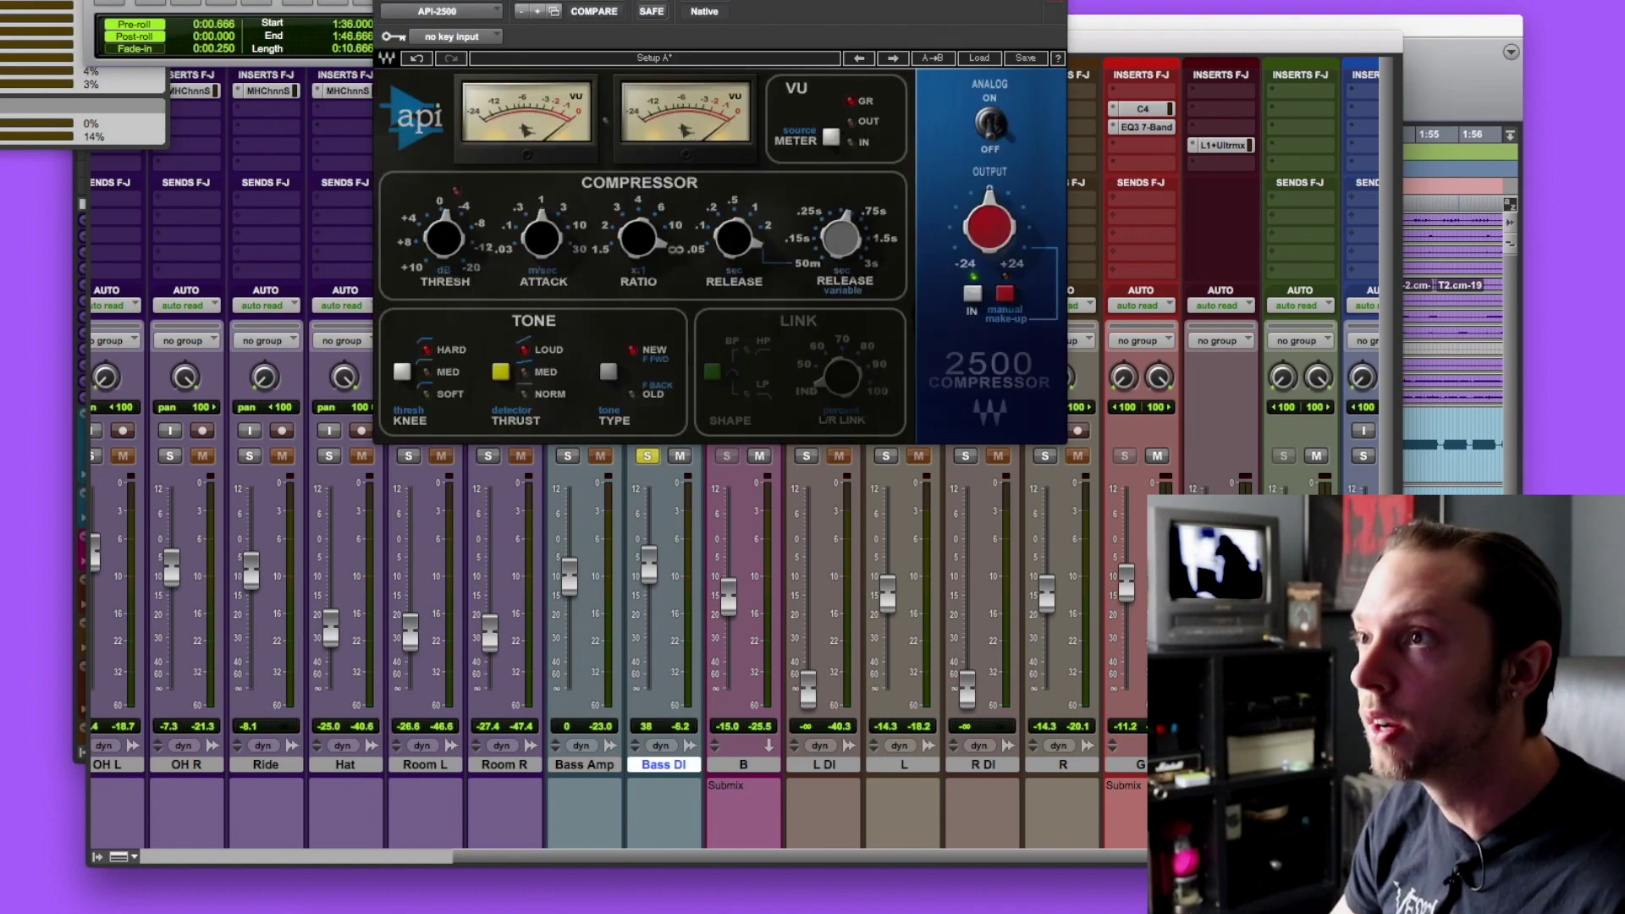
key(super+w)
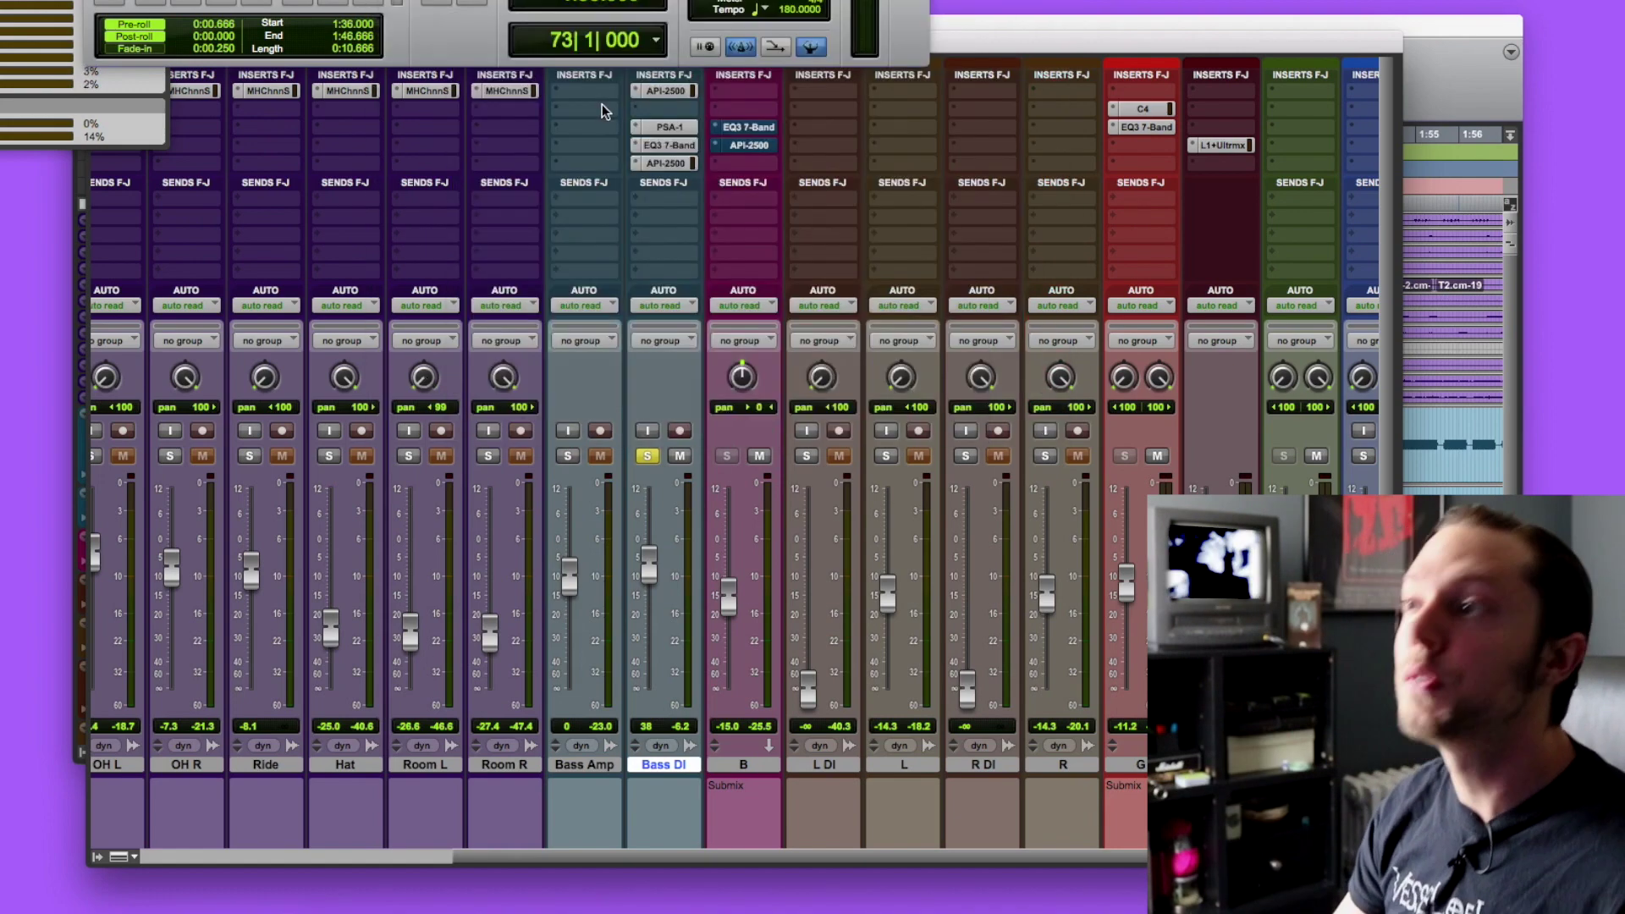
Review the first and last API-2500 compressors in the Bass DI insert chain.
click(657, 95)
key(super+w)
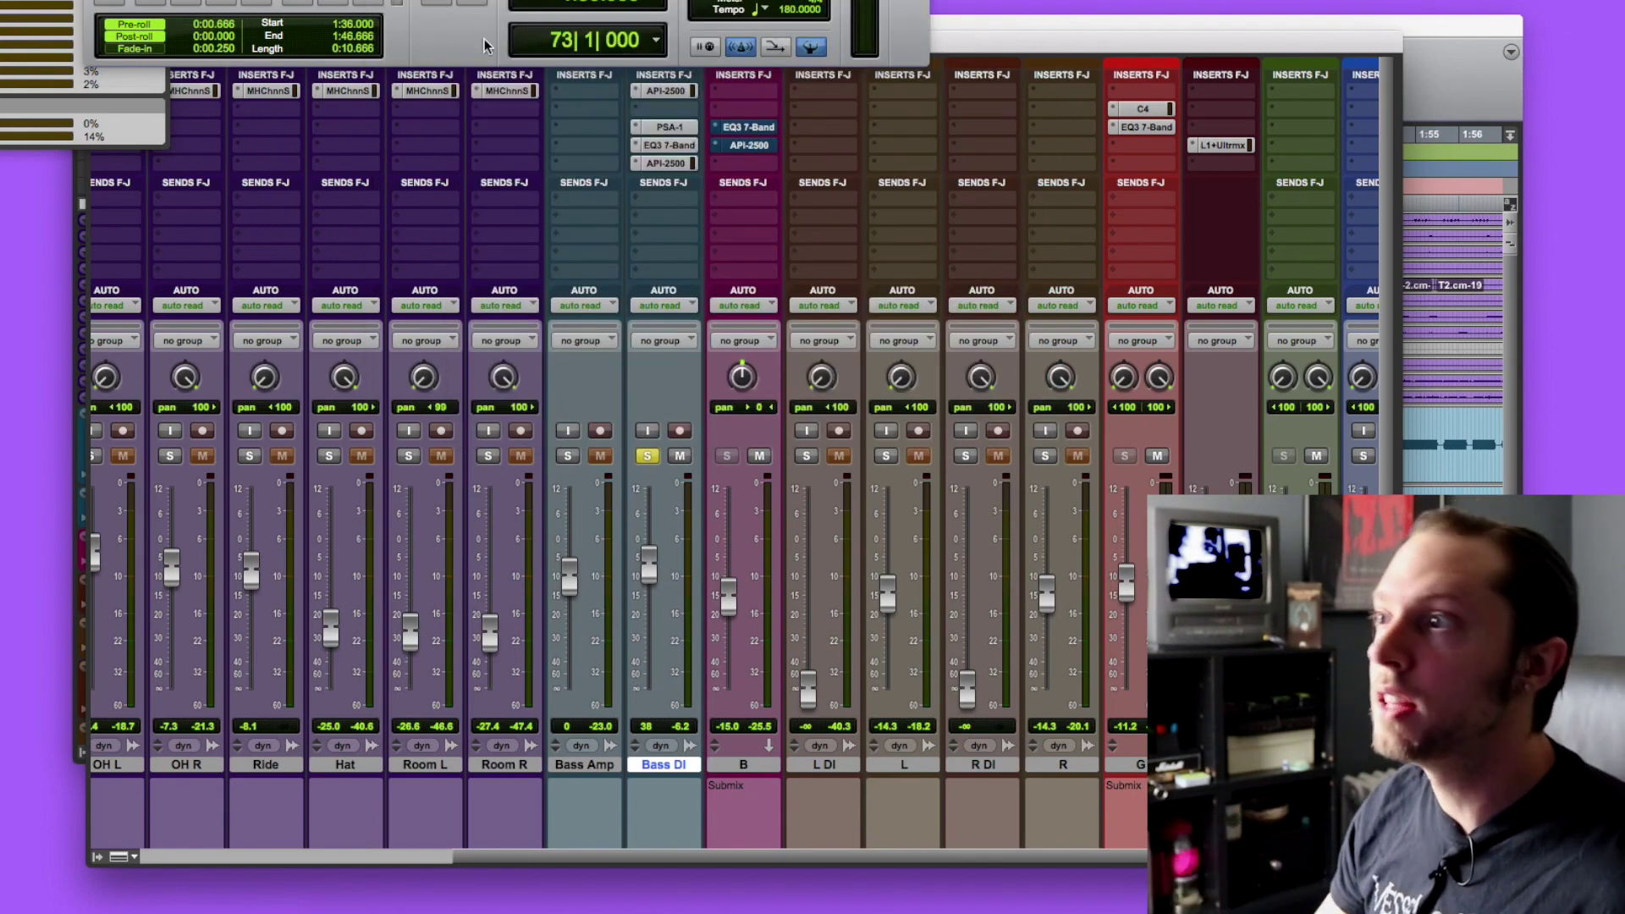
click(663, 164)
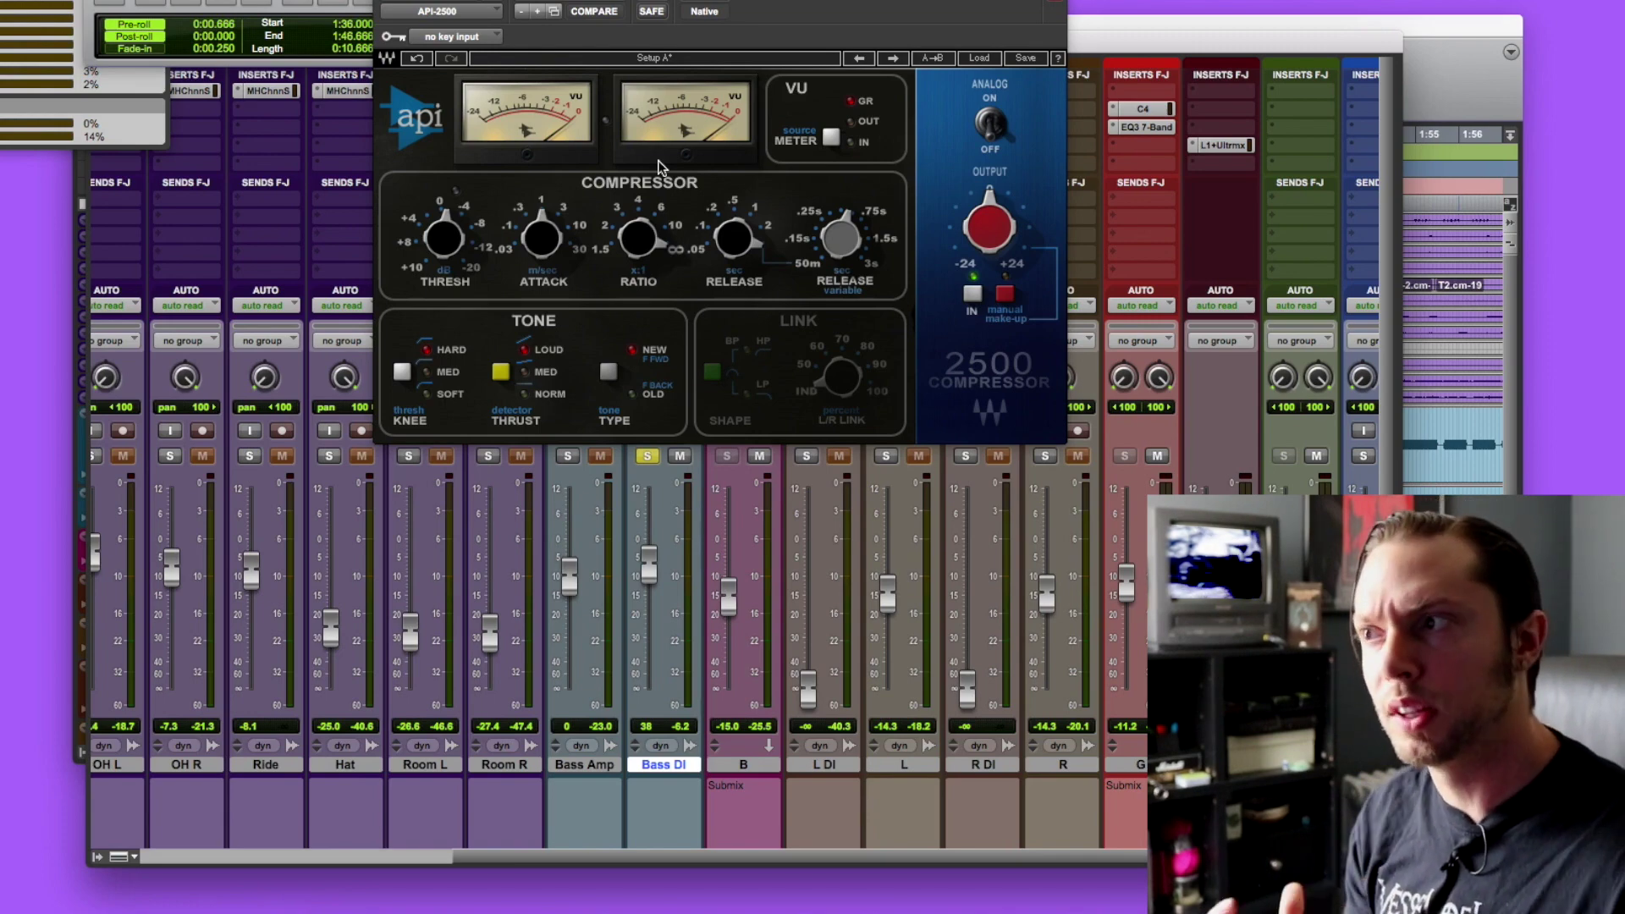
key(super+w)
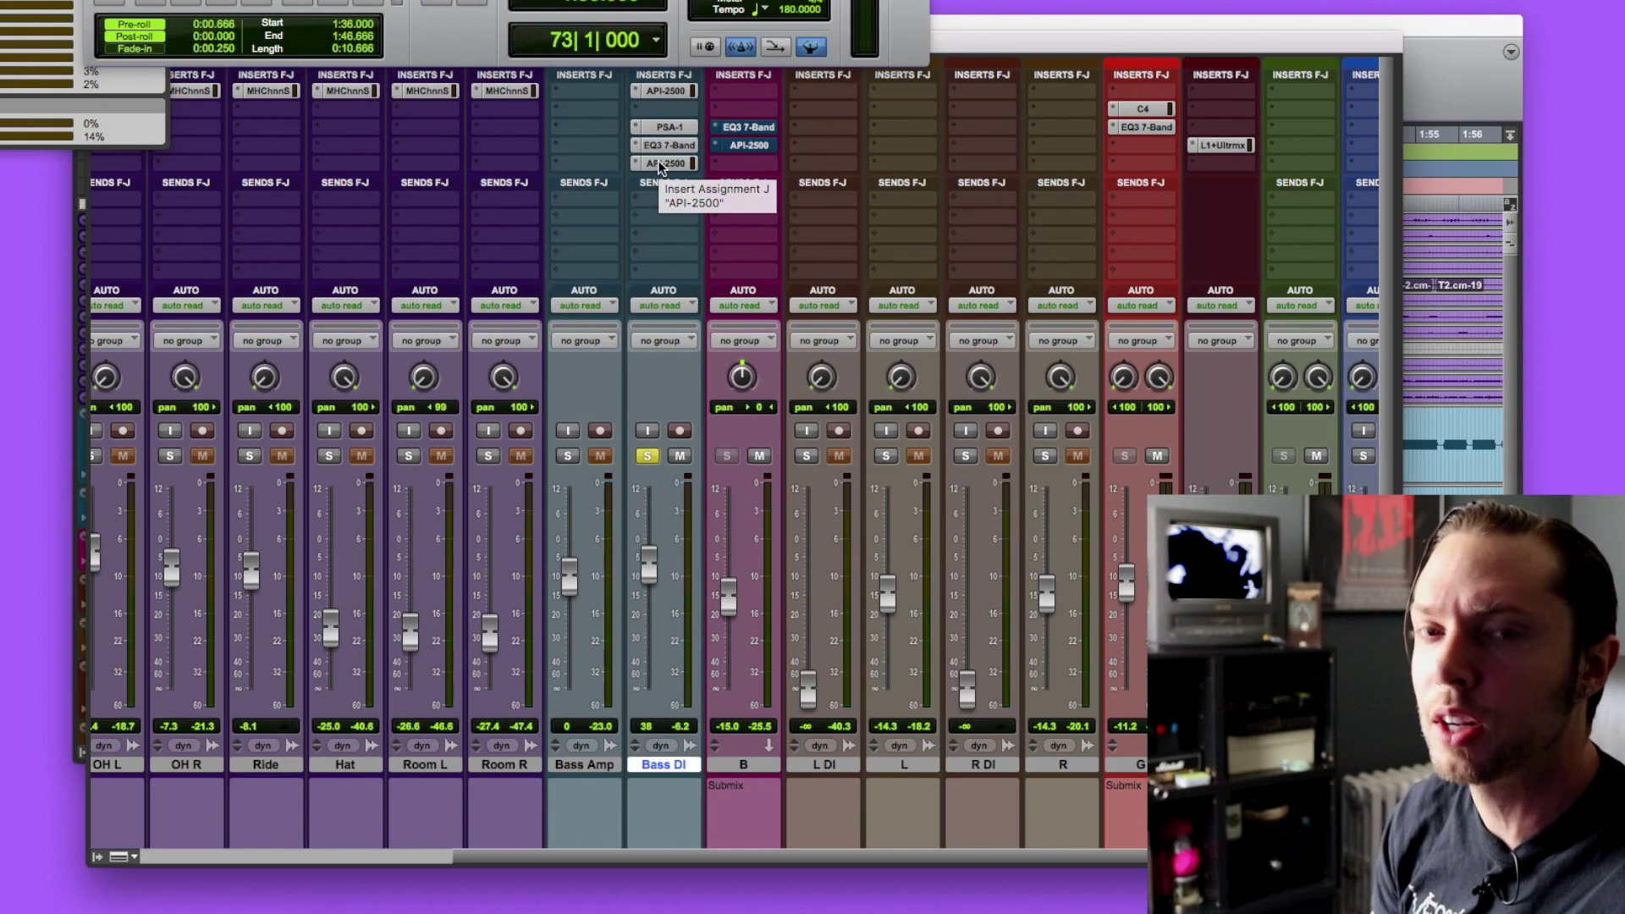
Play the soloed Bass DI through its full insert chain and re-examine the first API-2500 compressor.
key(space)
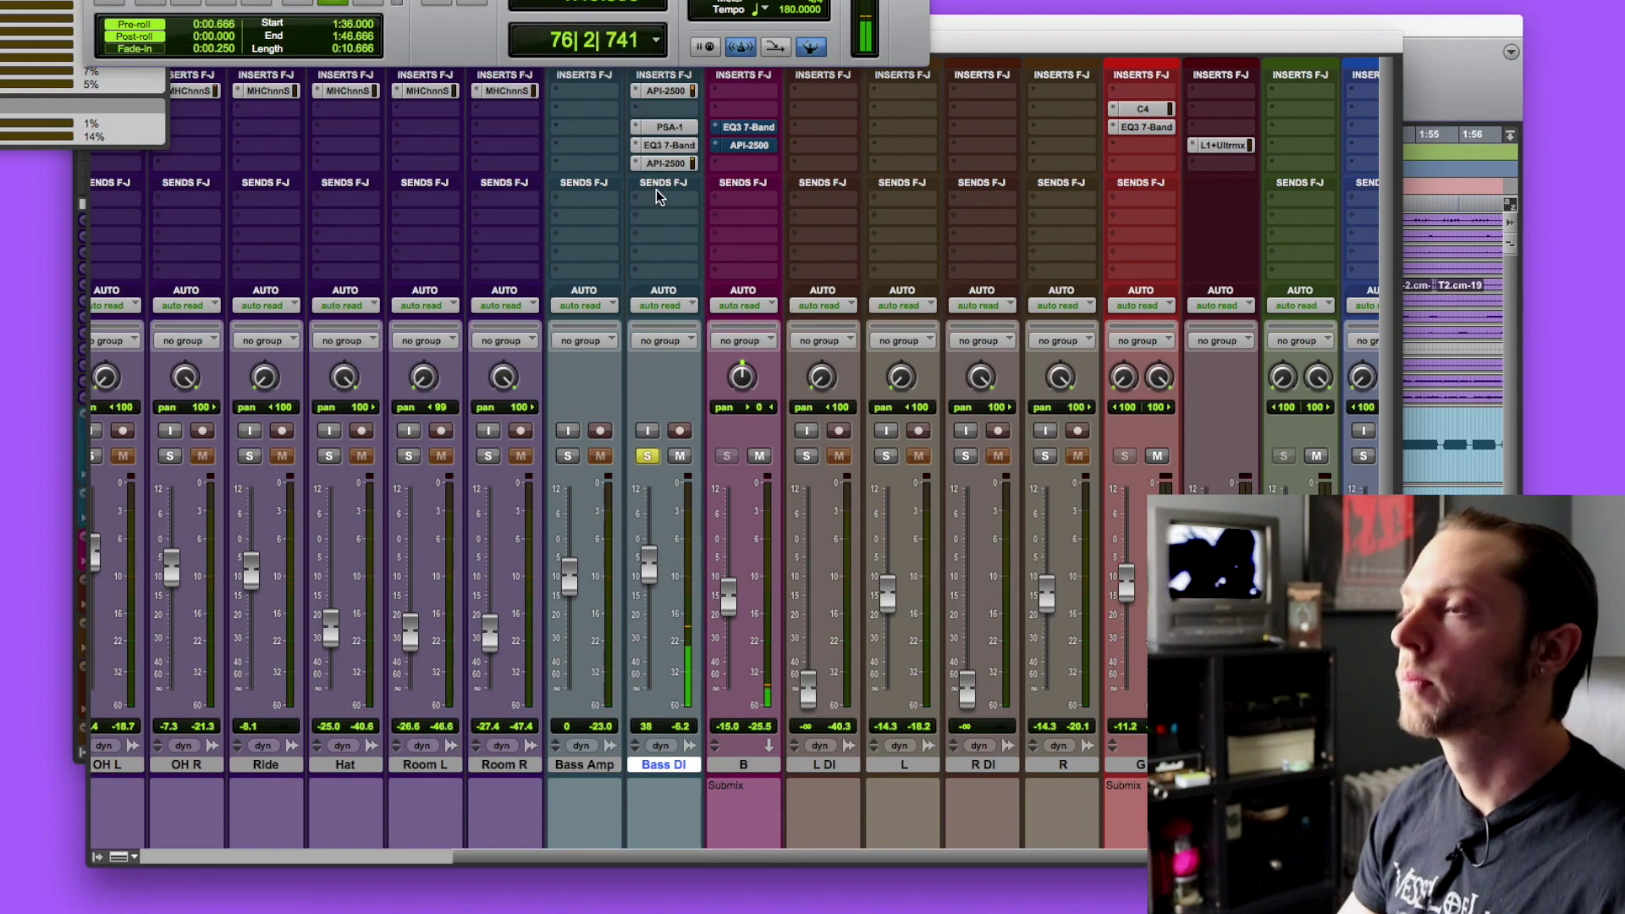
key(space)
click(665, 91)
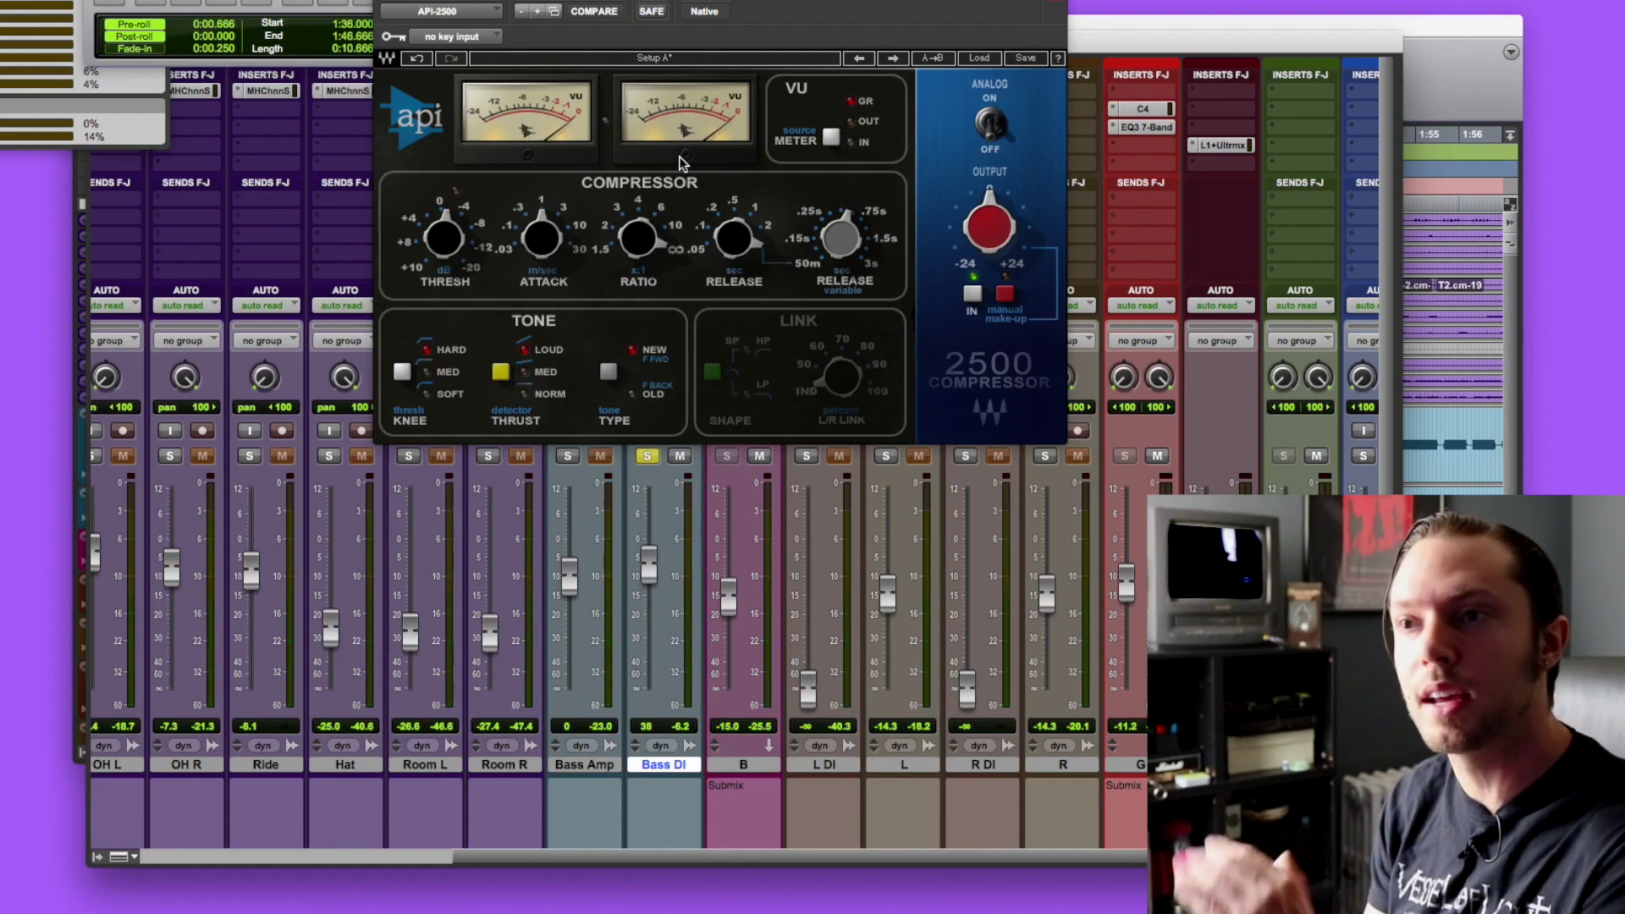
key(super+w)
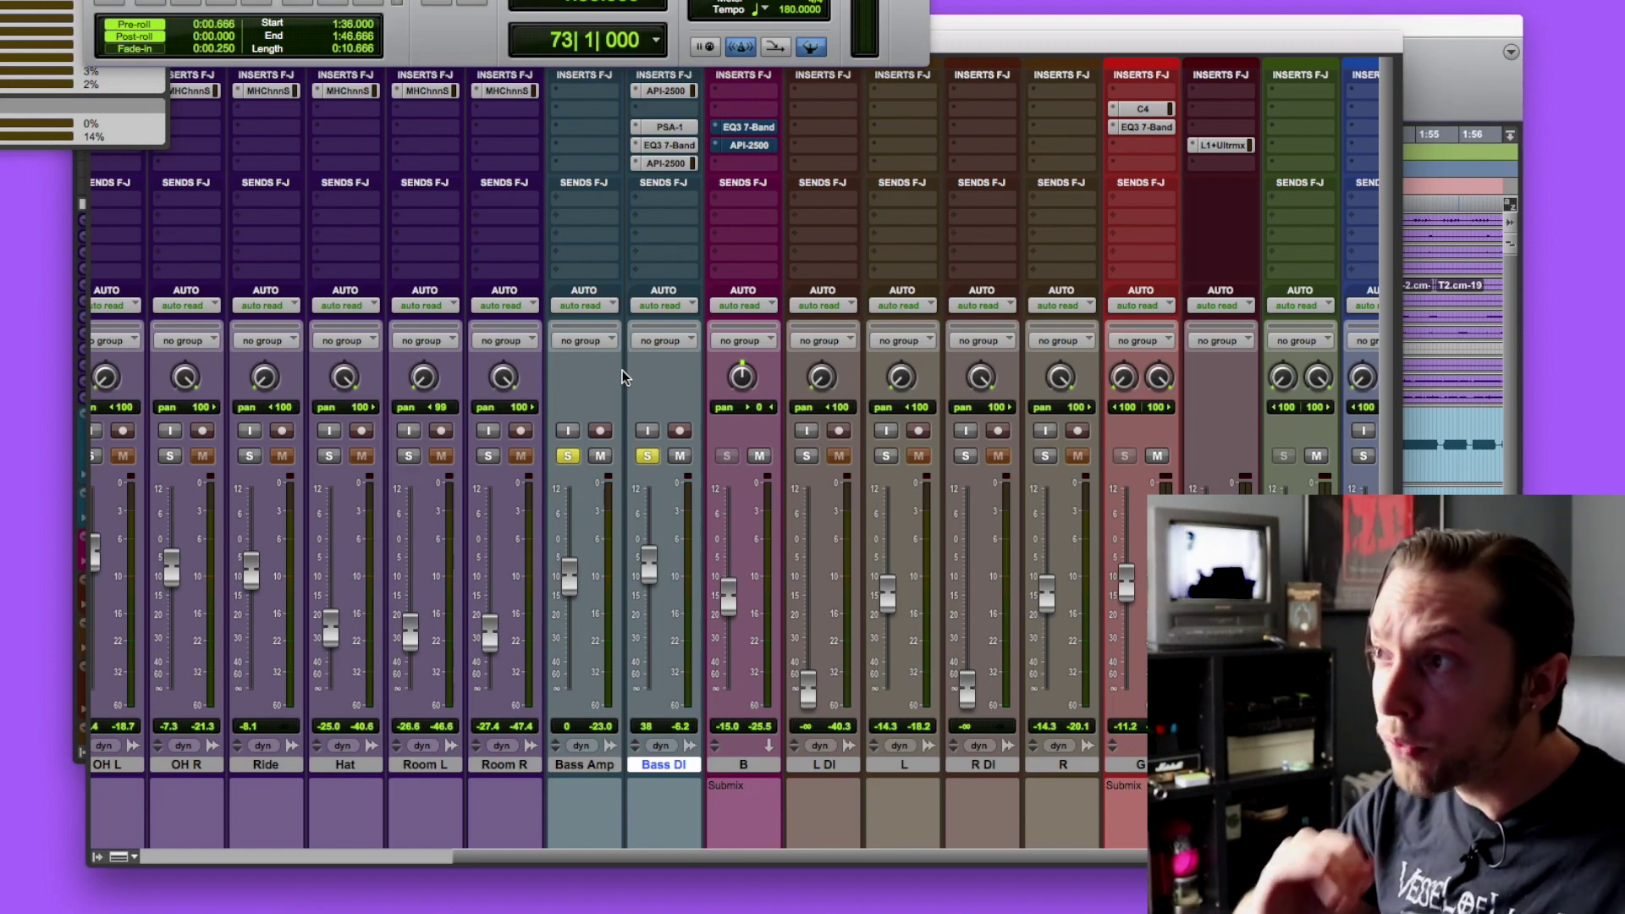
Turn off solo on both the Bass Amp and Bass DI tracks.
click(568, 456)
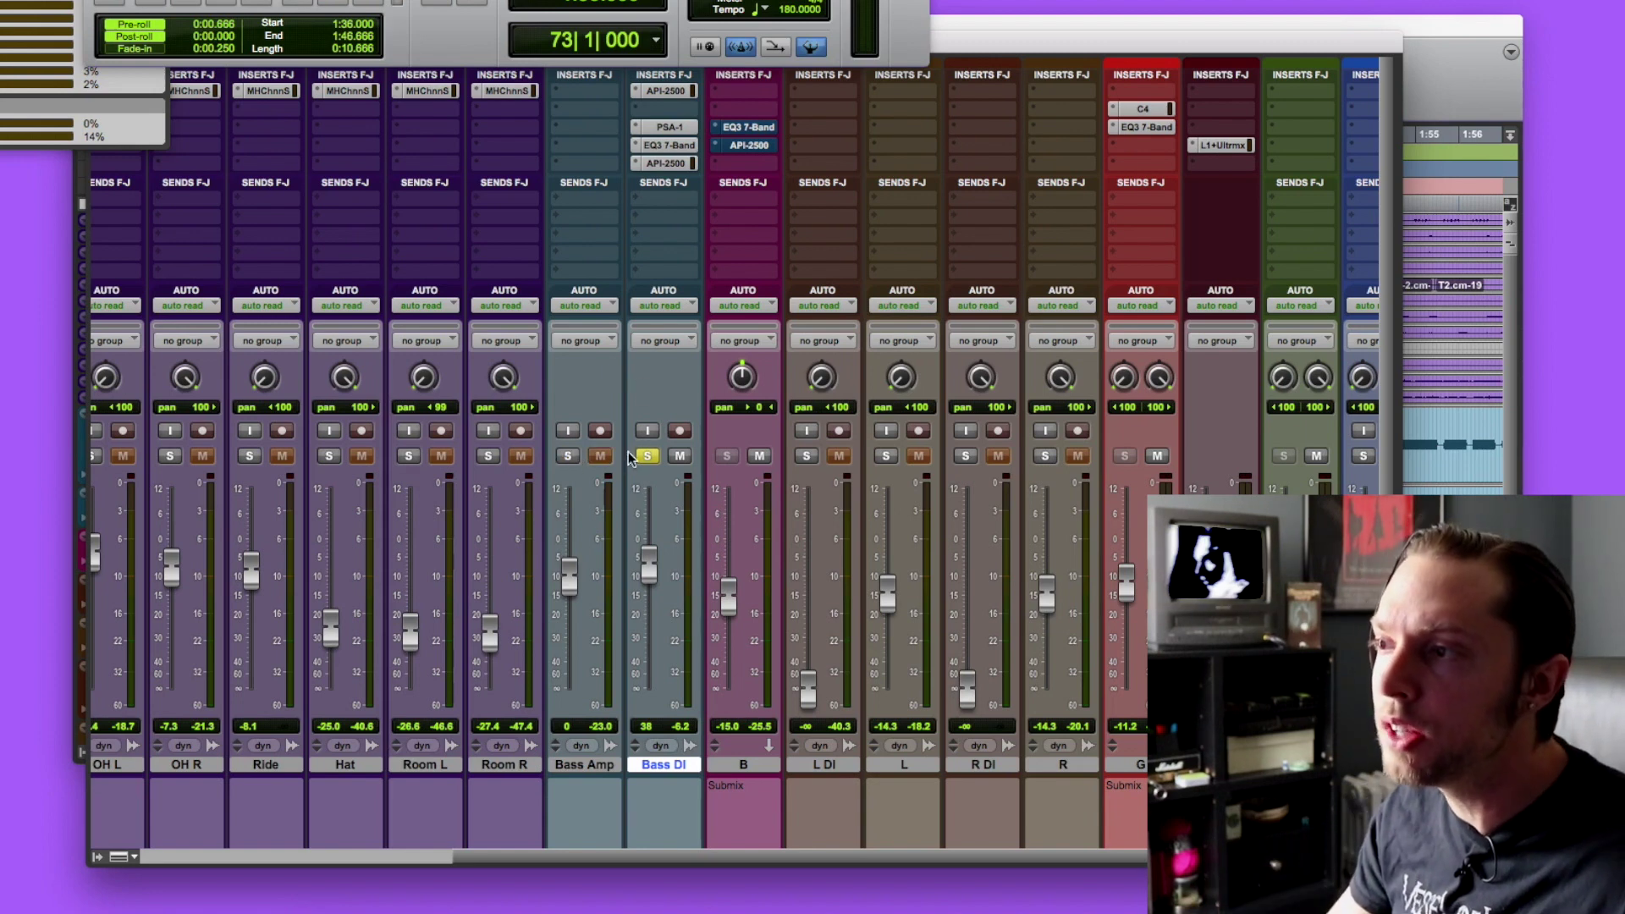
click(647, 456)
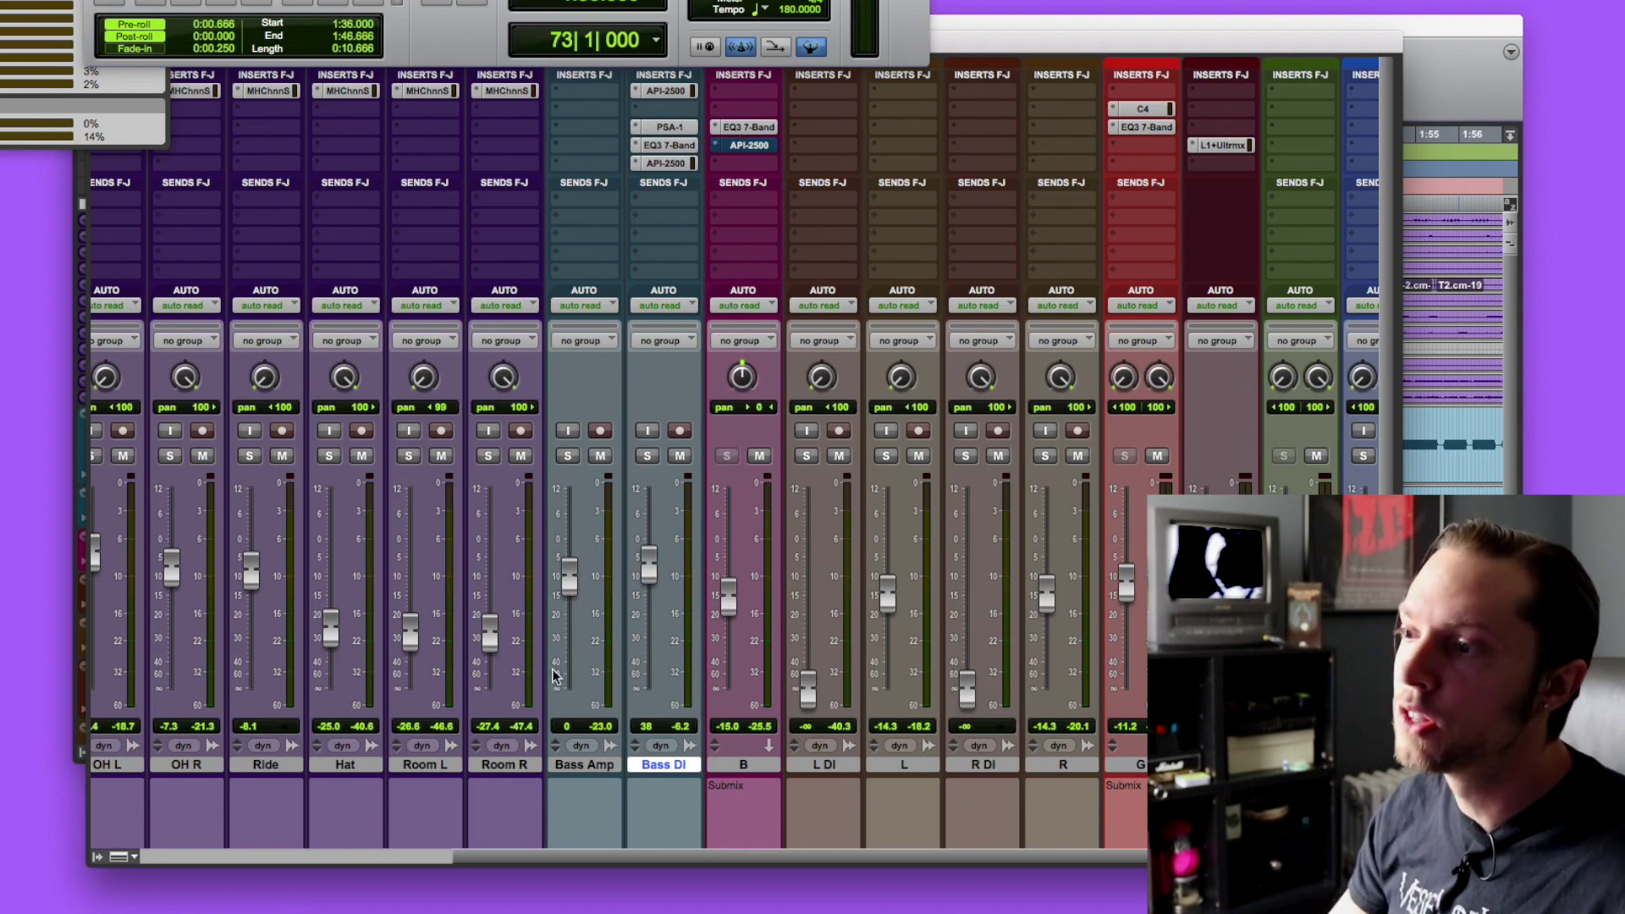
Select the Bass Amp and Bass DI tracks together and review the EQ3 7-Band on the B submix.
click(591, 769)
shift+click(649, 765)
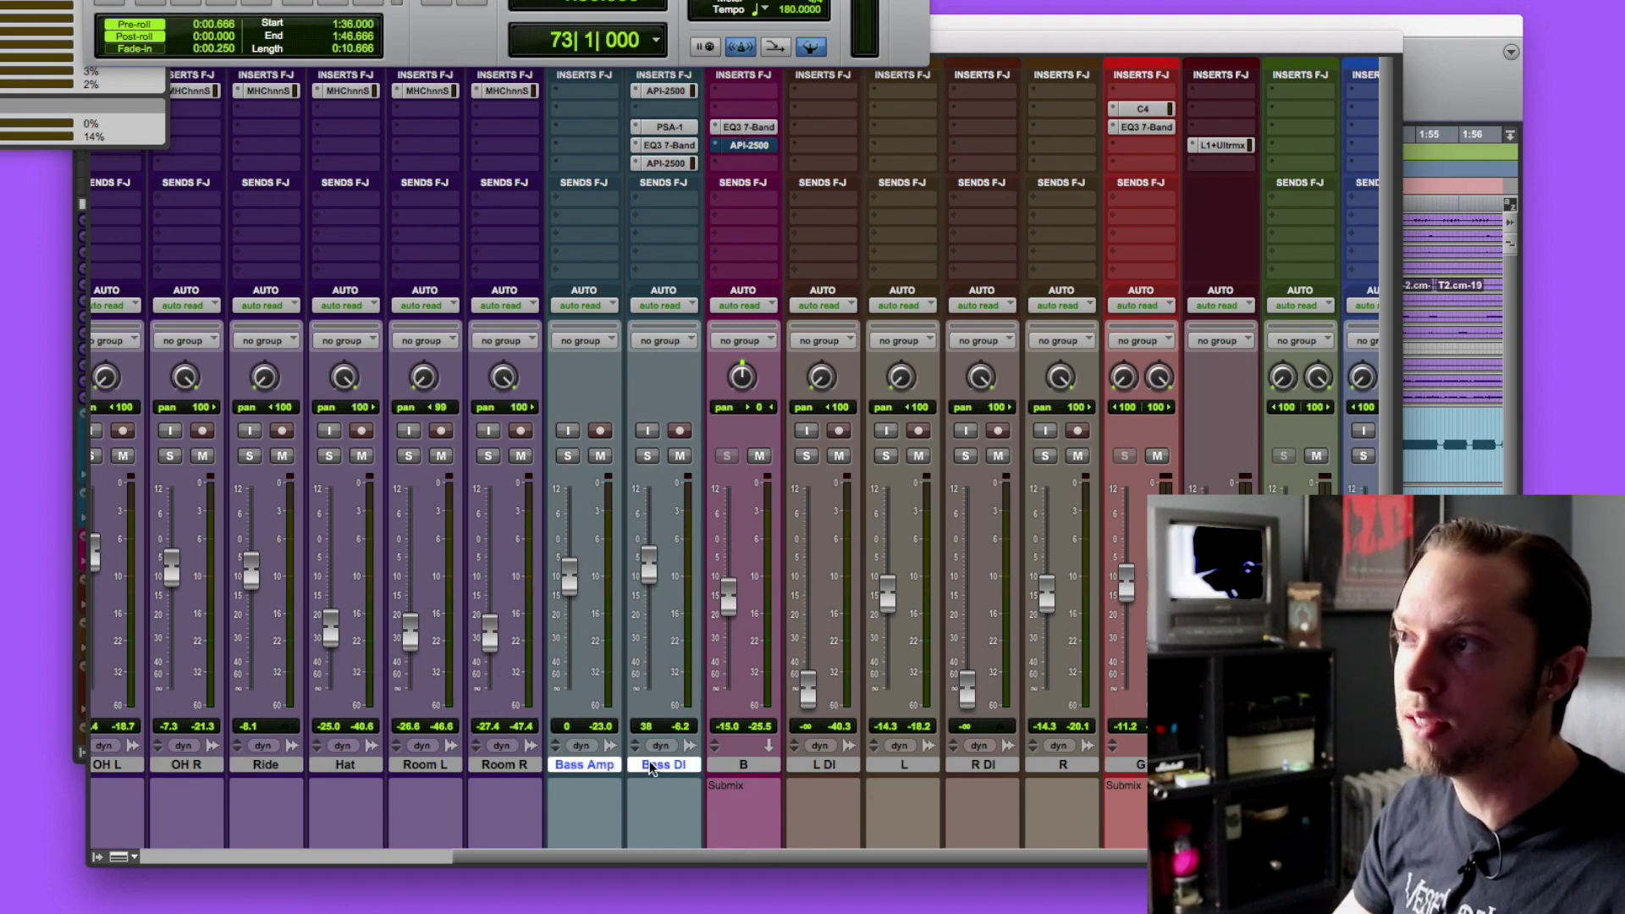
click(730, 130)
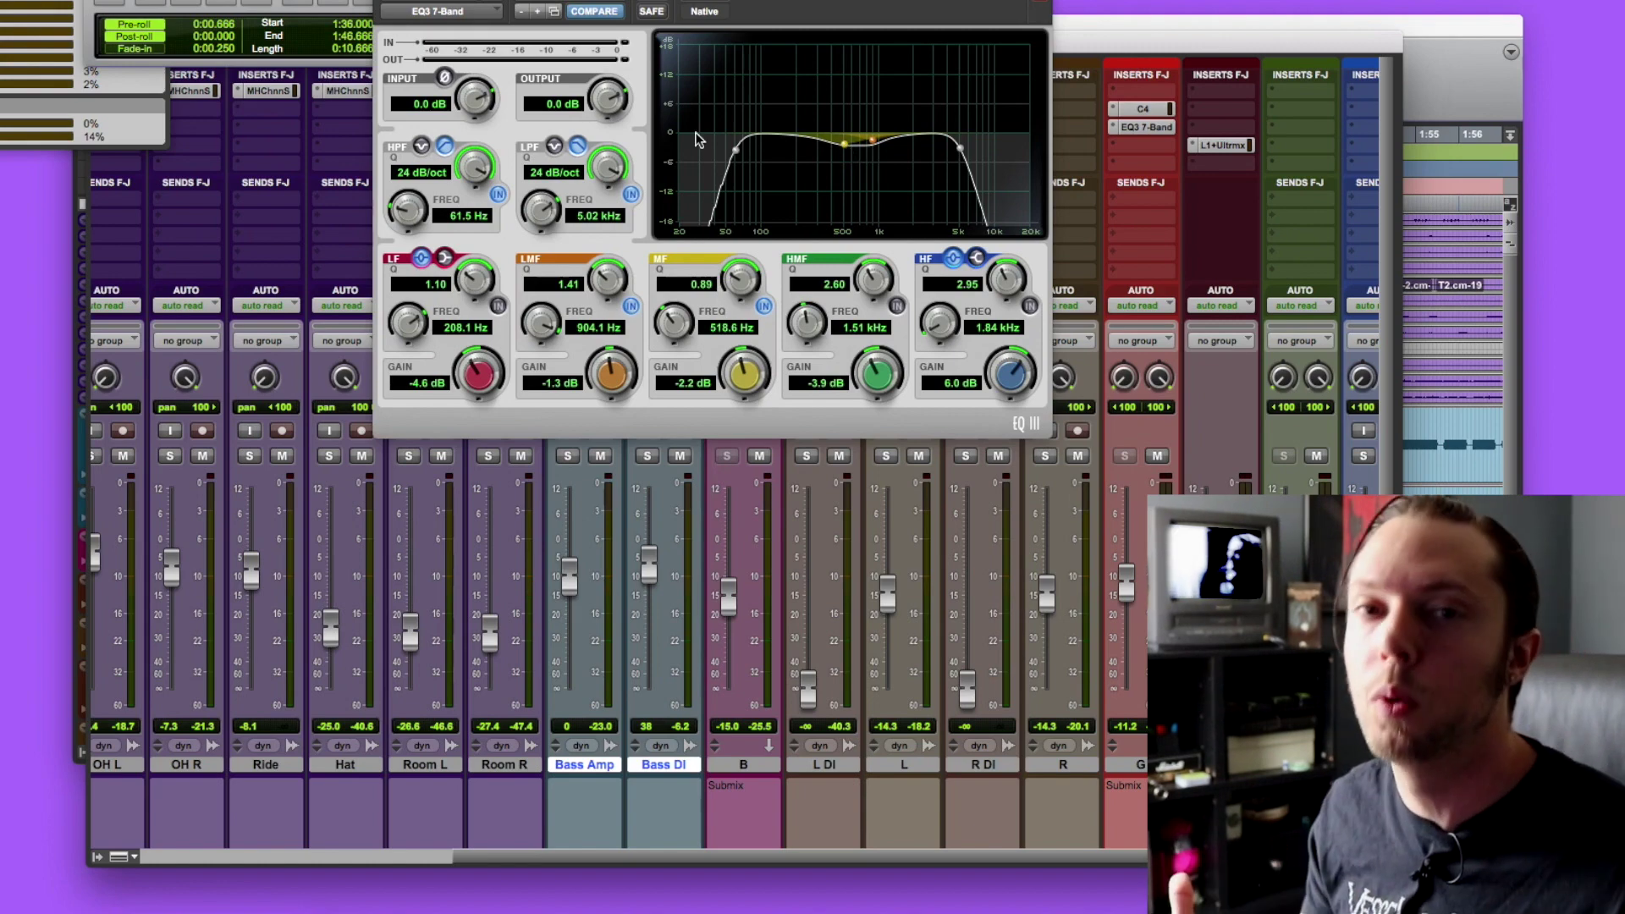
key(super+w)
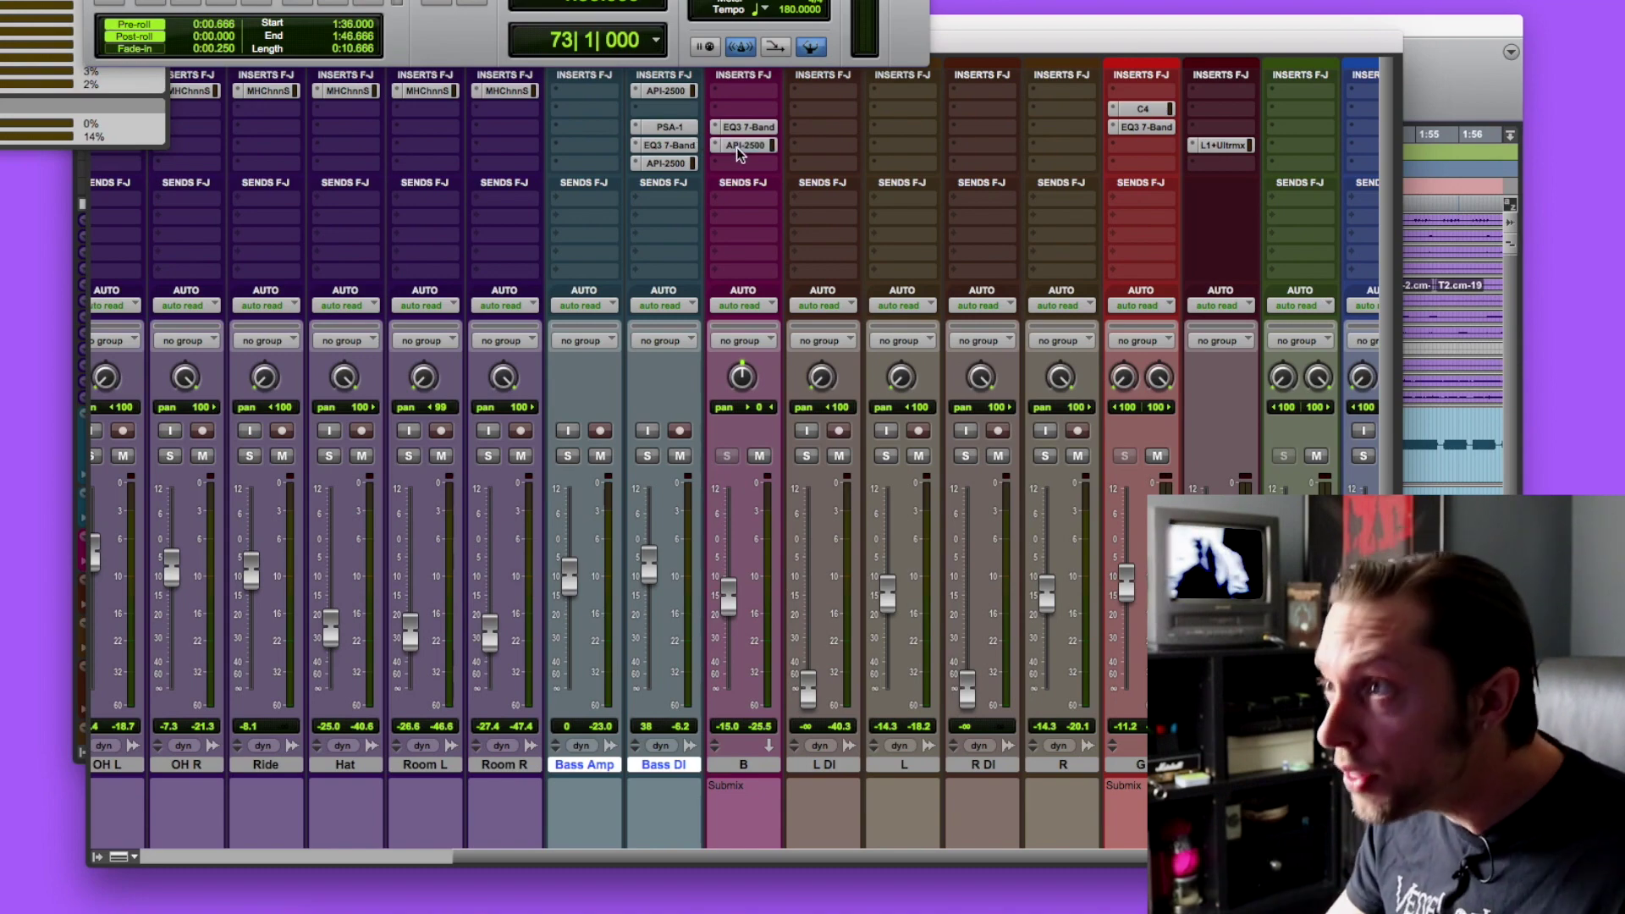
Solo Bass Amp and Bass DI and set the threshold of the B submix's API-2500 to -1.59.
click(737, 145)
click(567, 457)
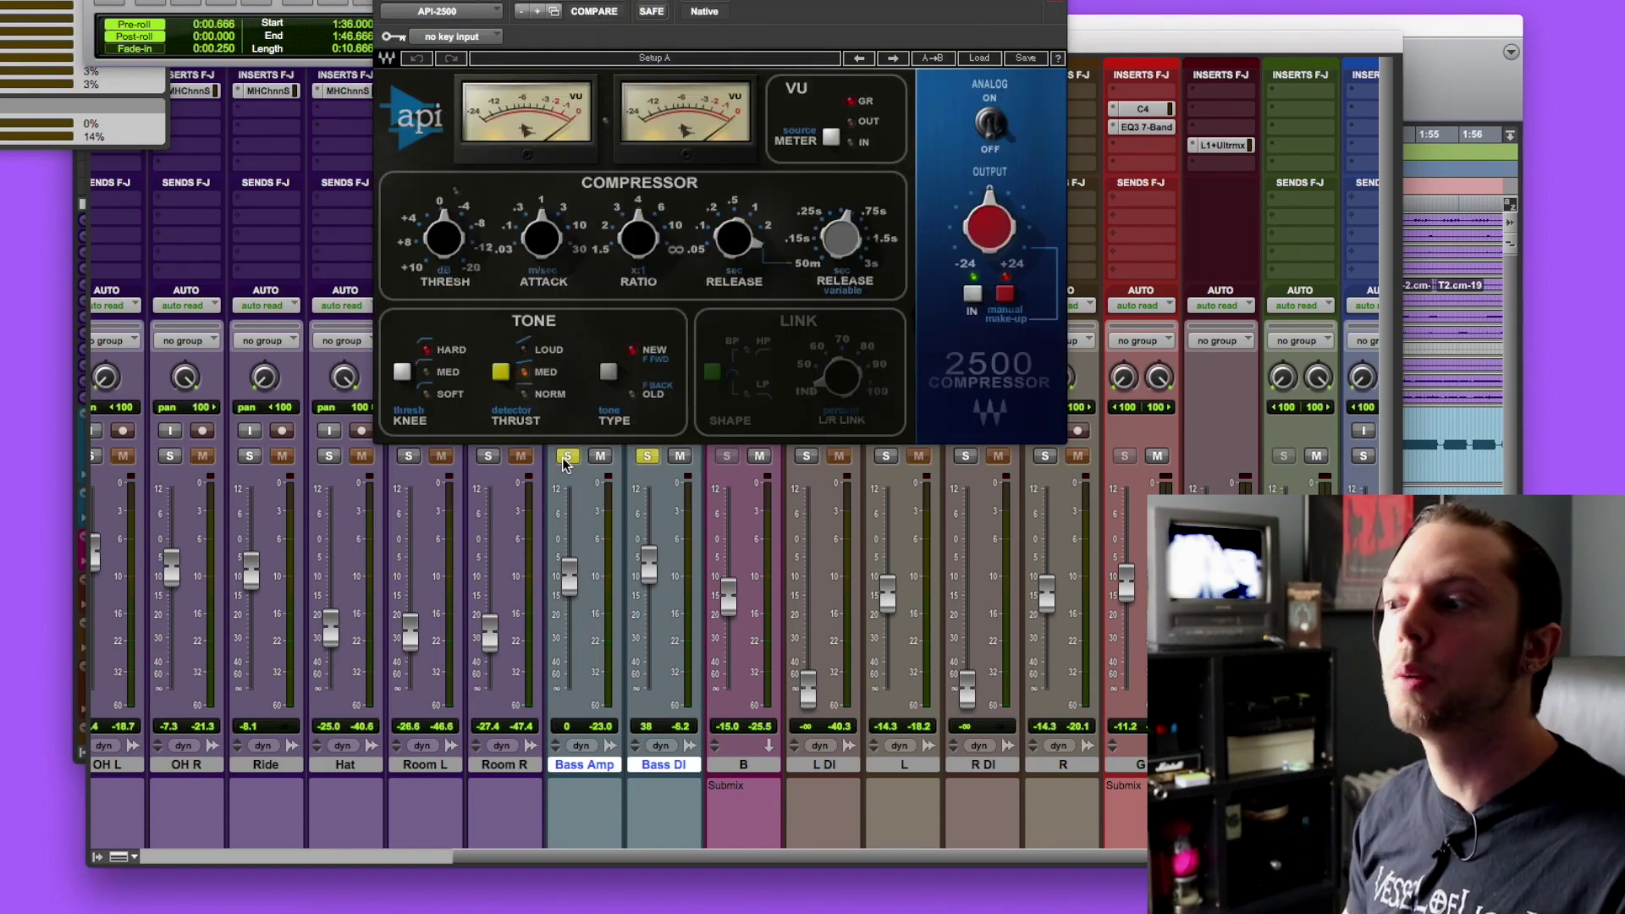
drag(442, 237, 436, 245)
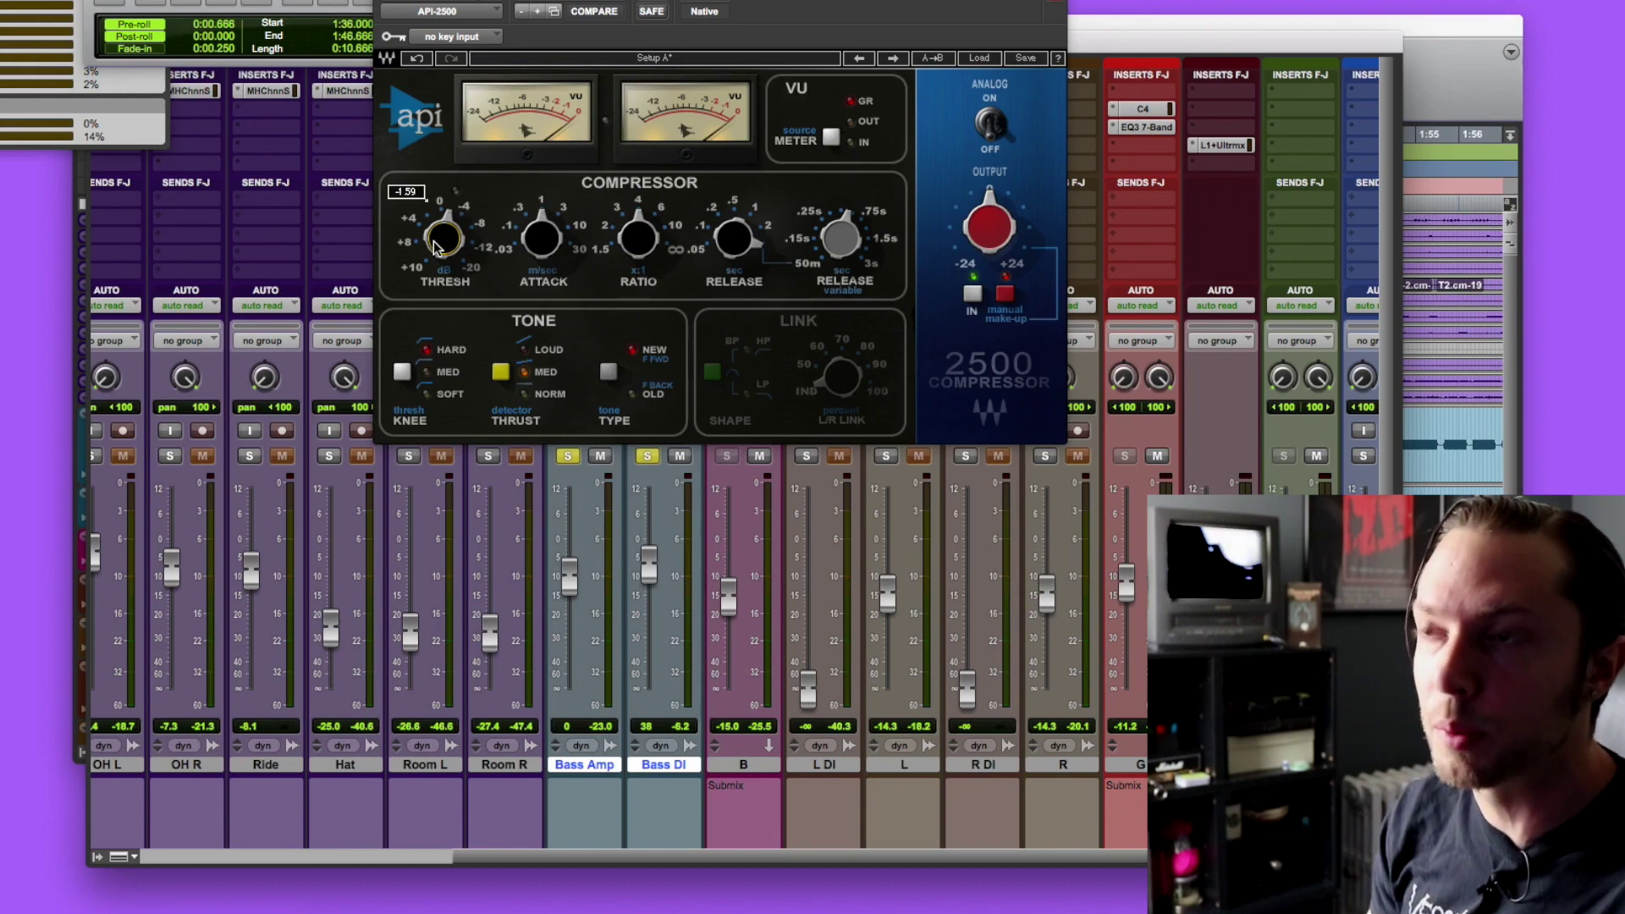
key(super+w)
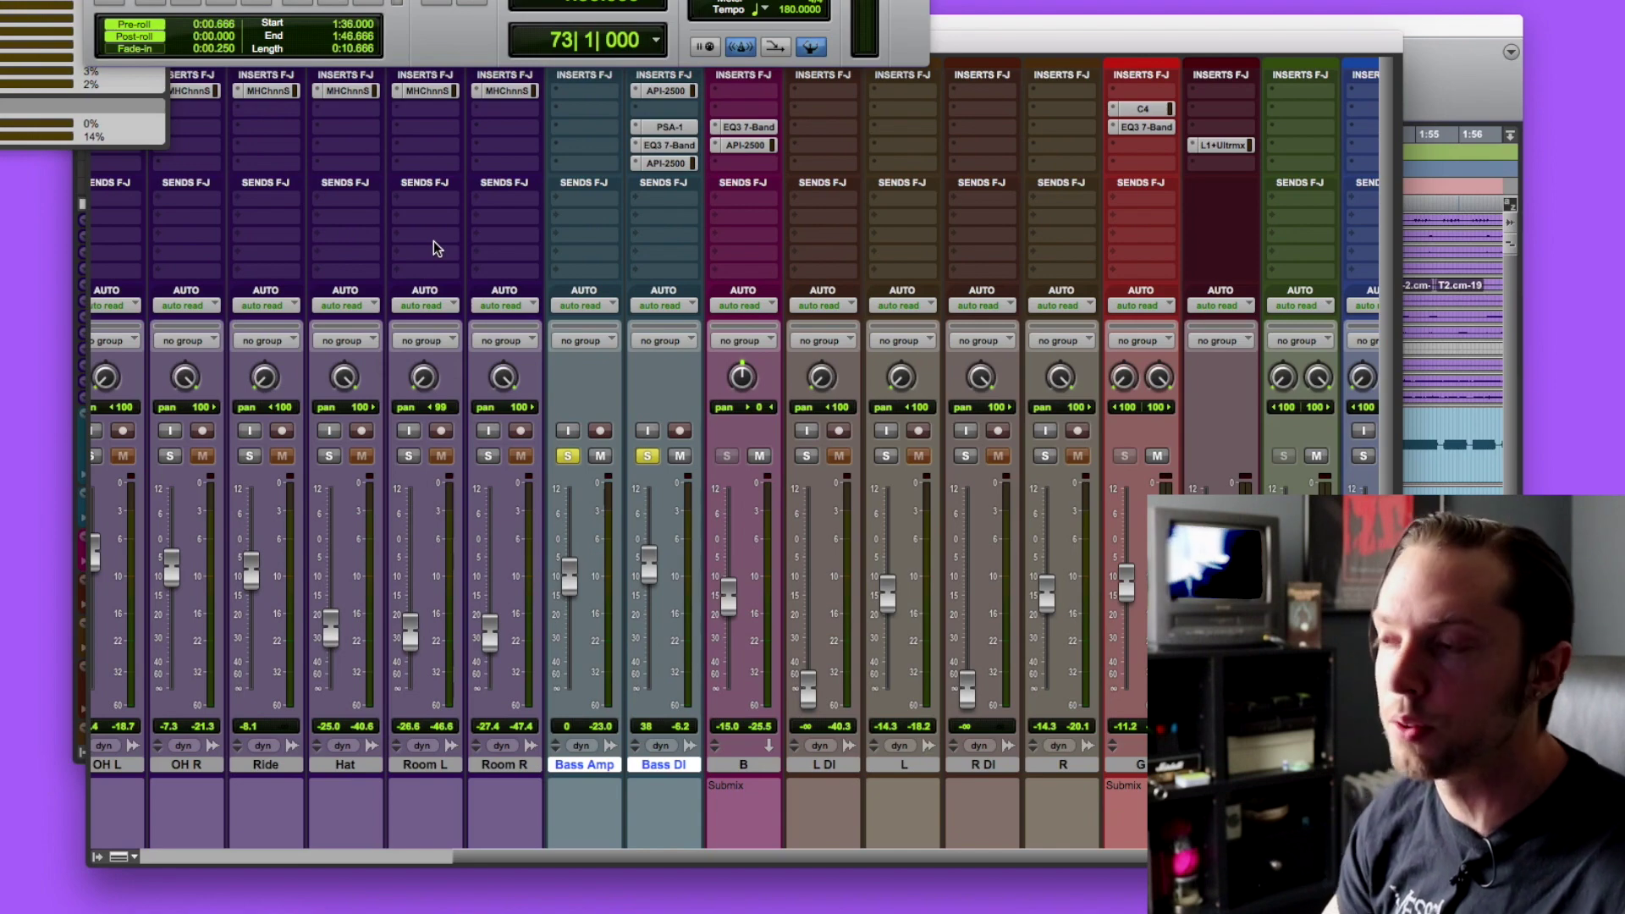
Play the selected Bass Disto section in the full mix from the timeline.
key(super+equal)
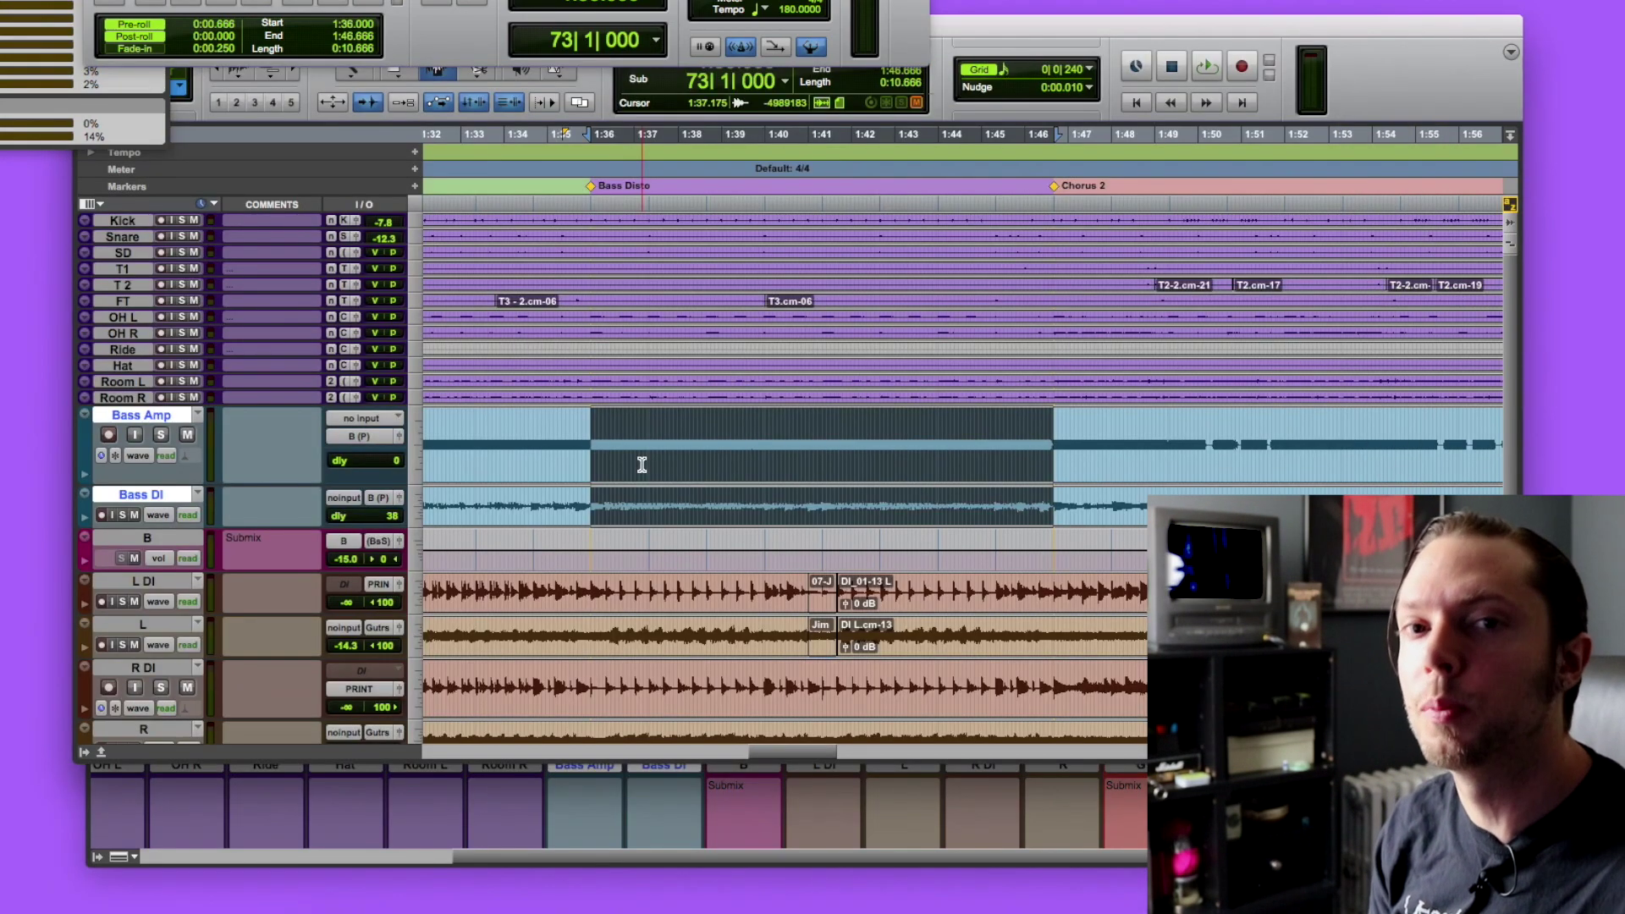
key(space)
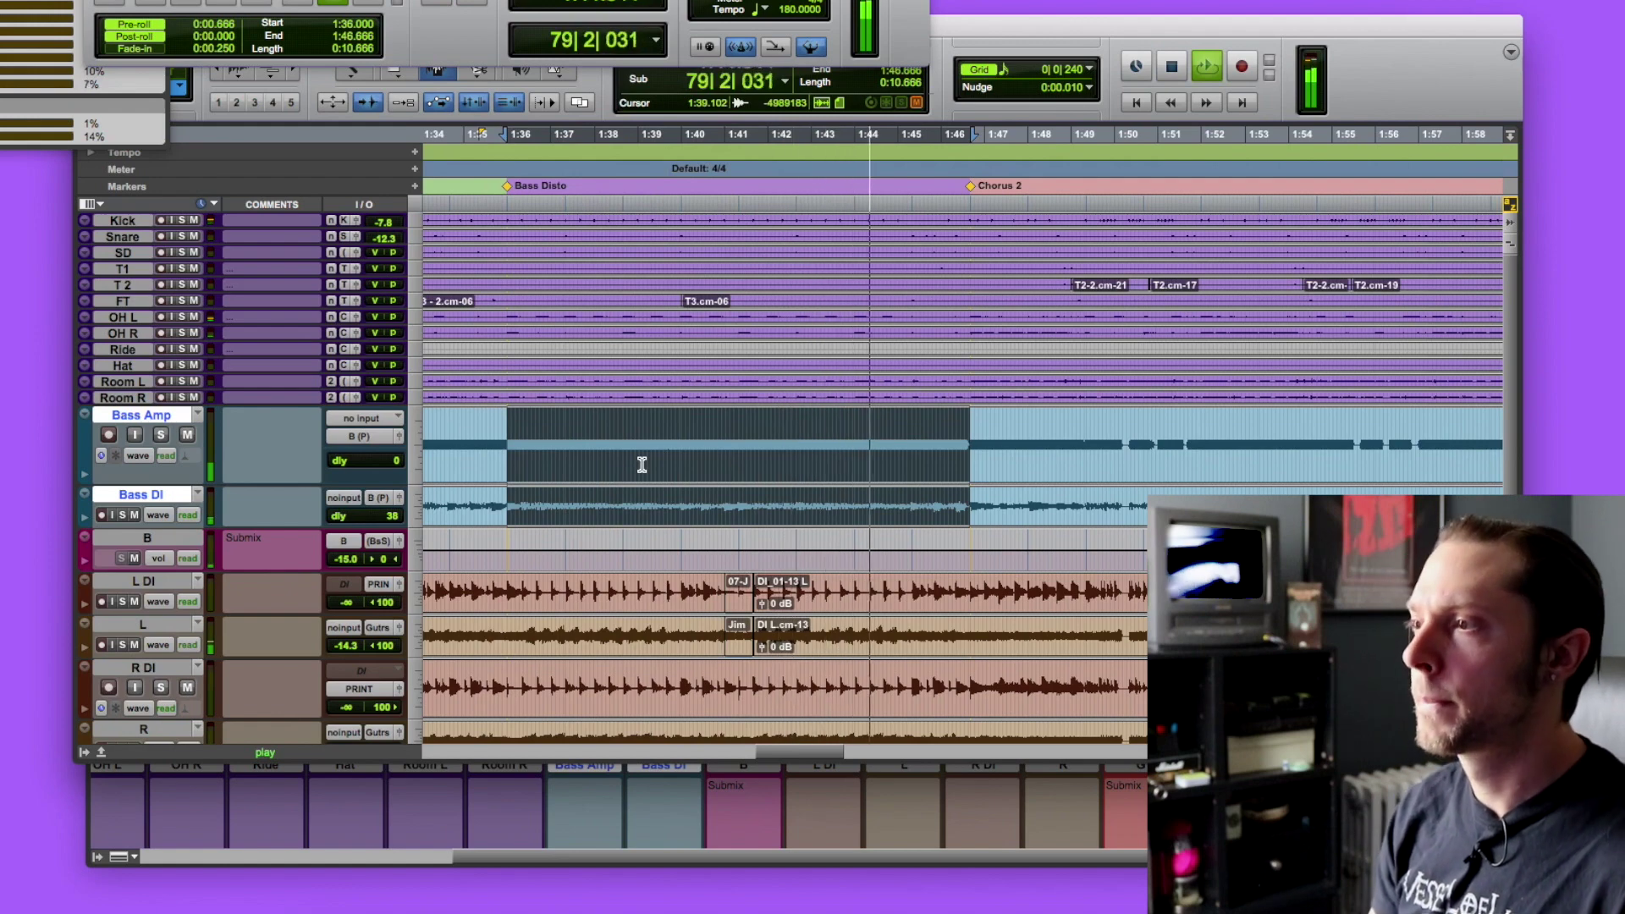
key(space)
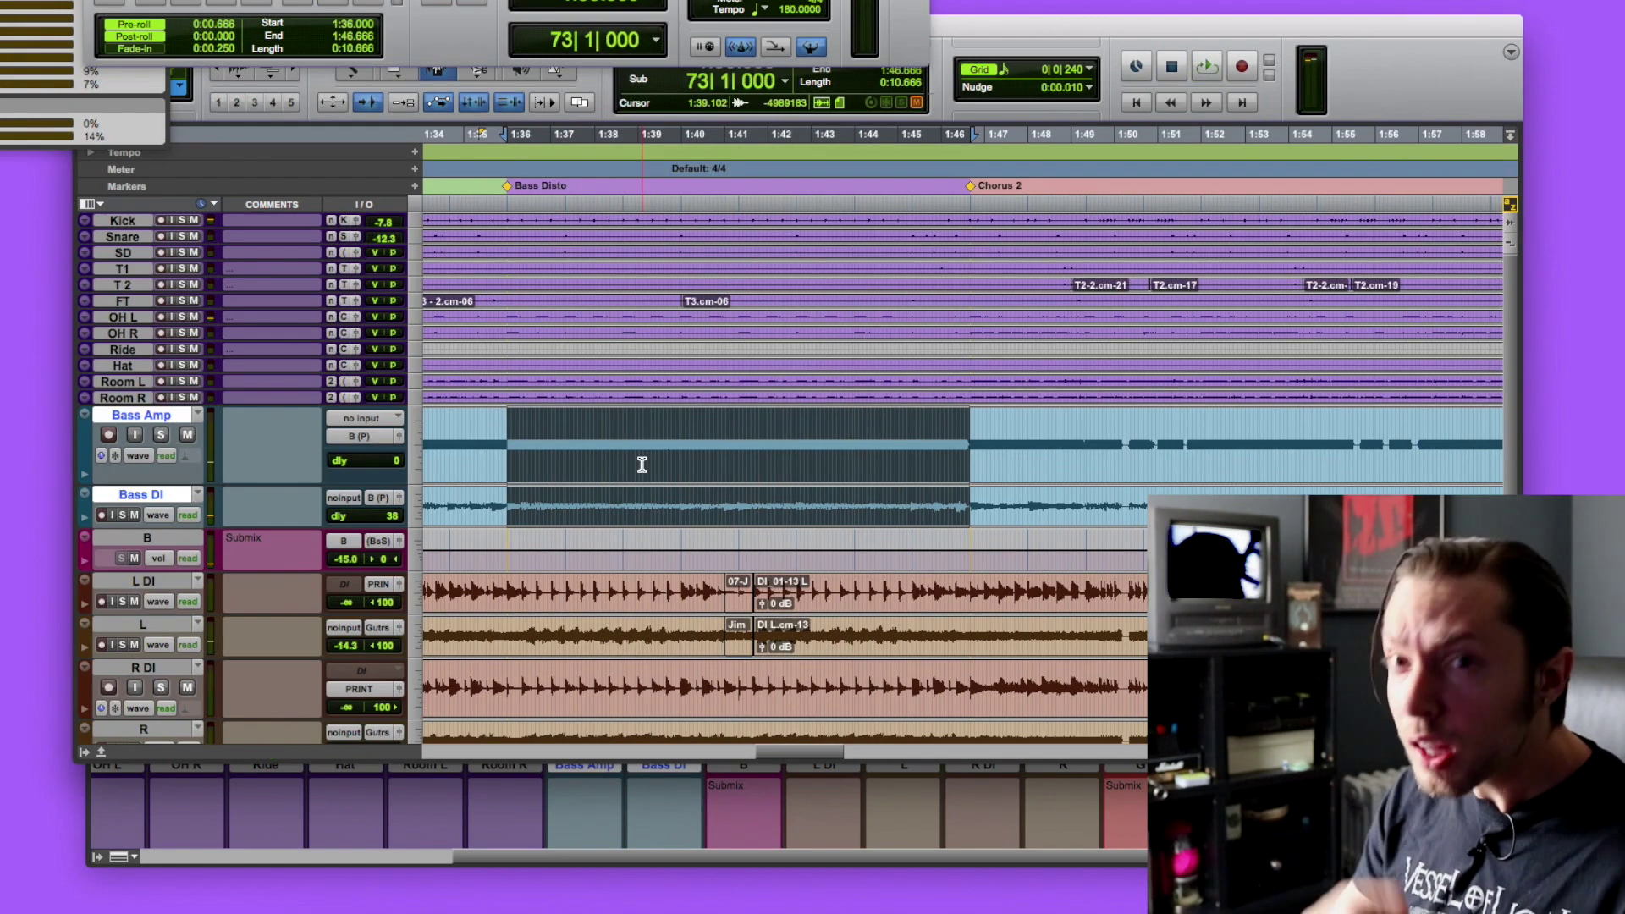
Mute Bass DI and play the Bass Disto section with only Bass Amp carrying the bass.
key(super+equal)
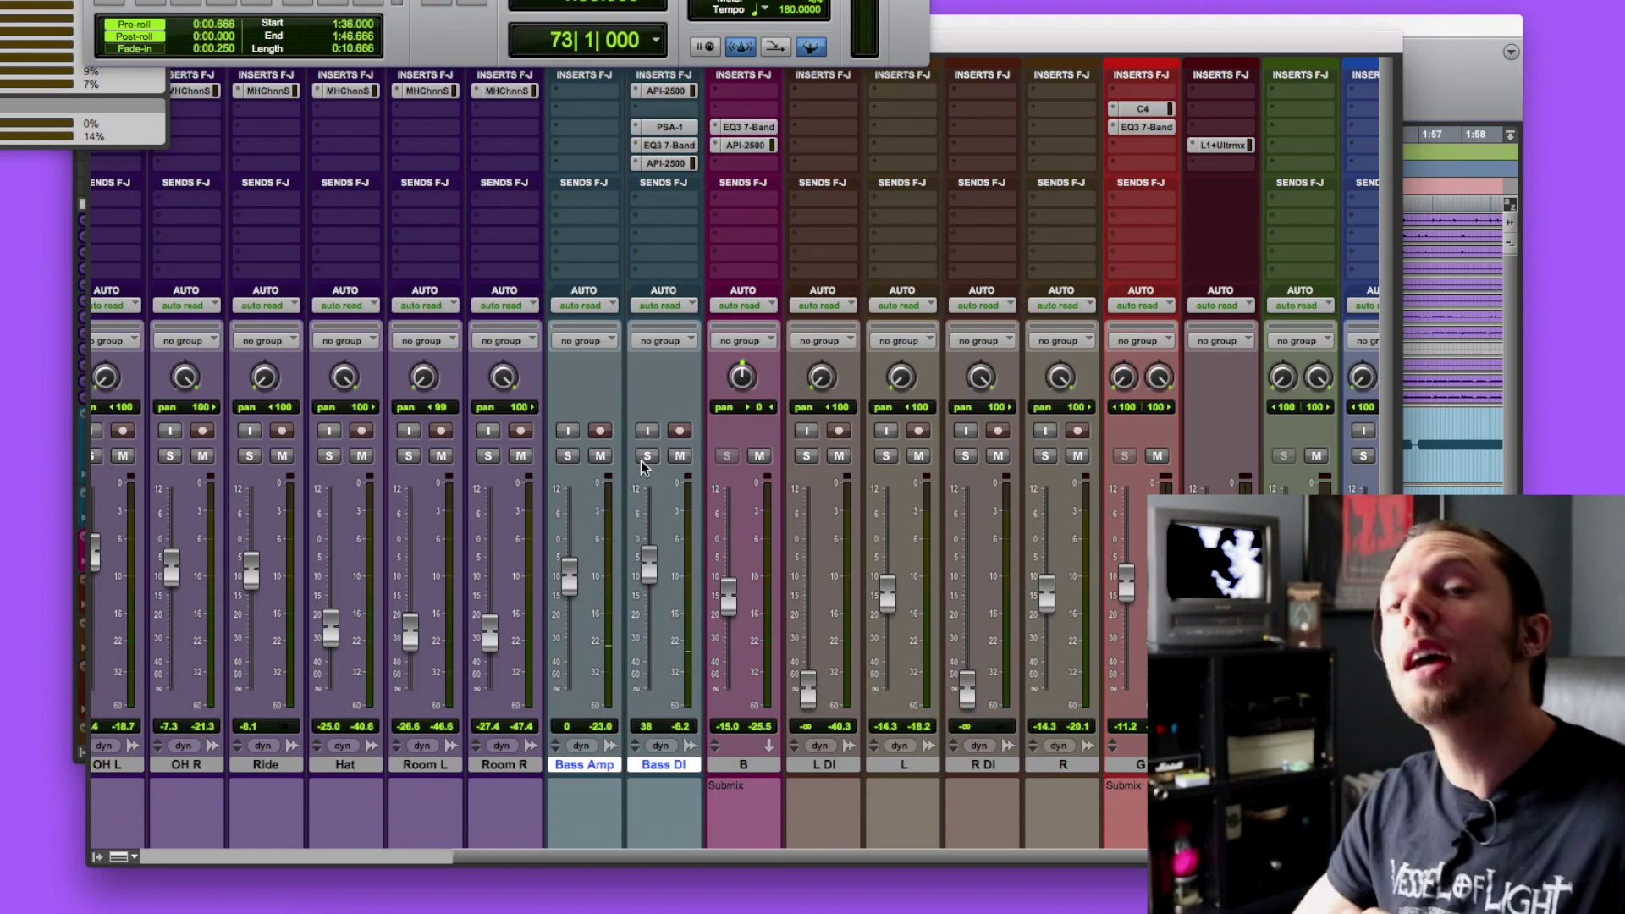
click(684, 455)
key(super+equal)
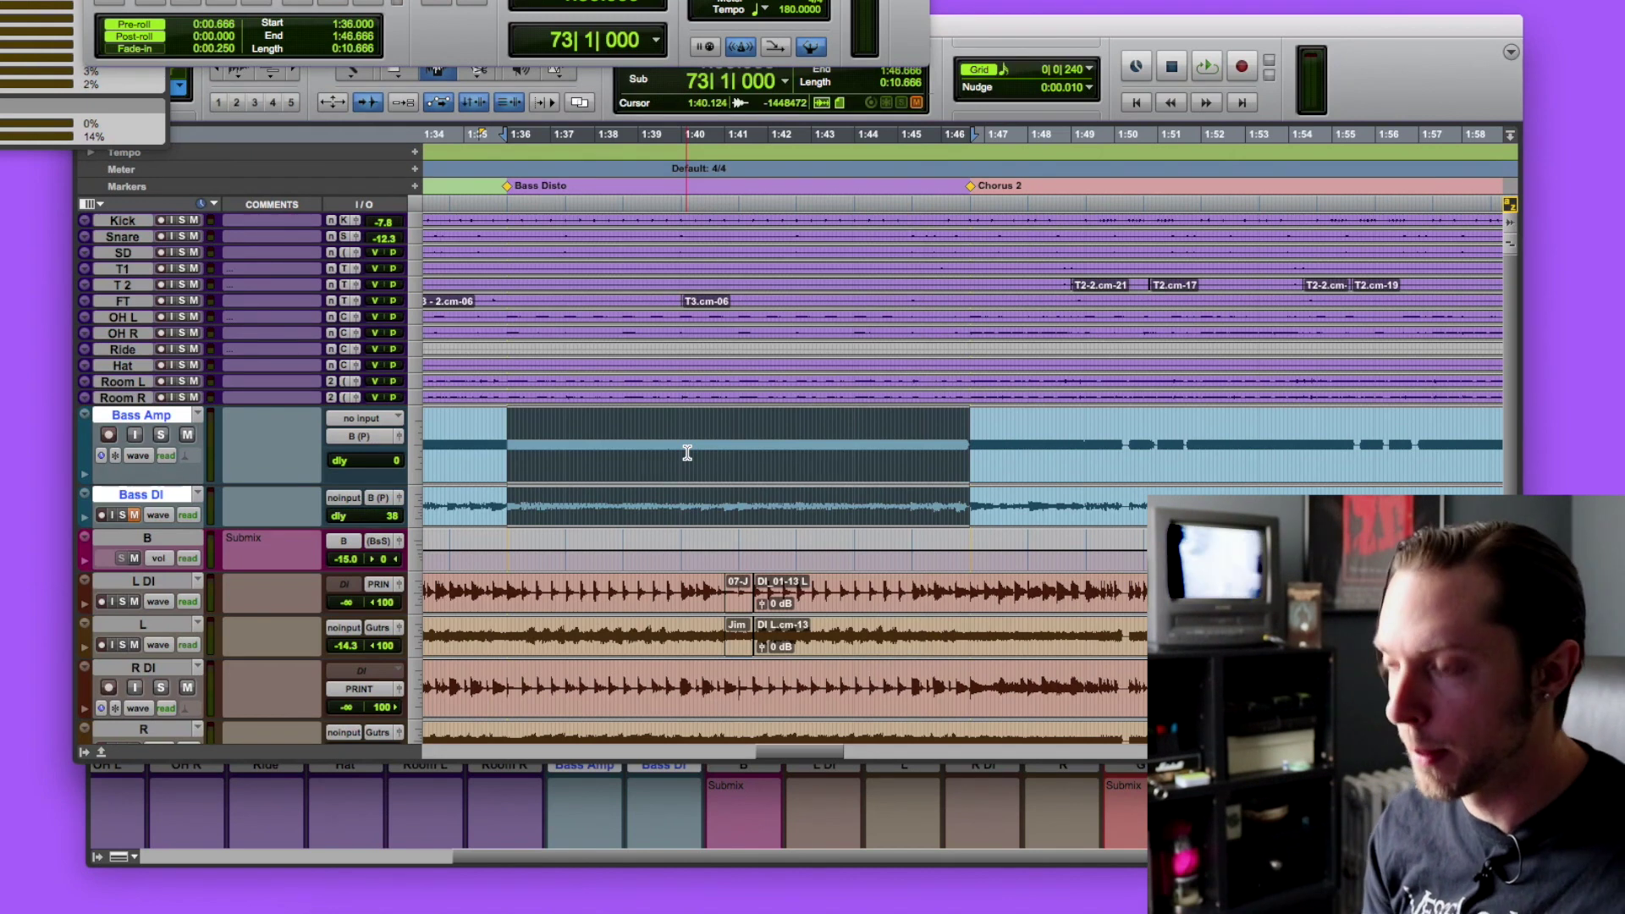
key(space)
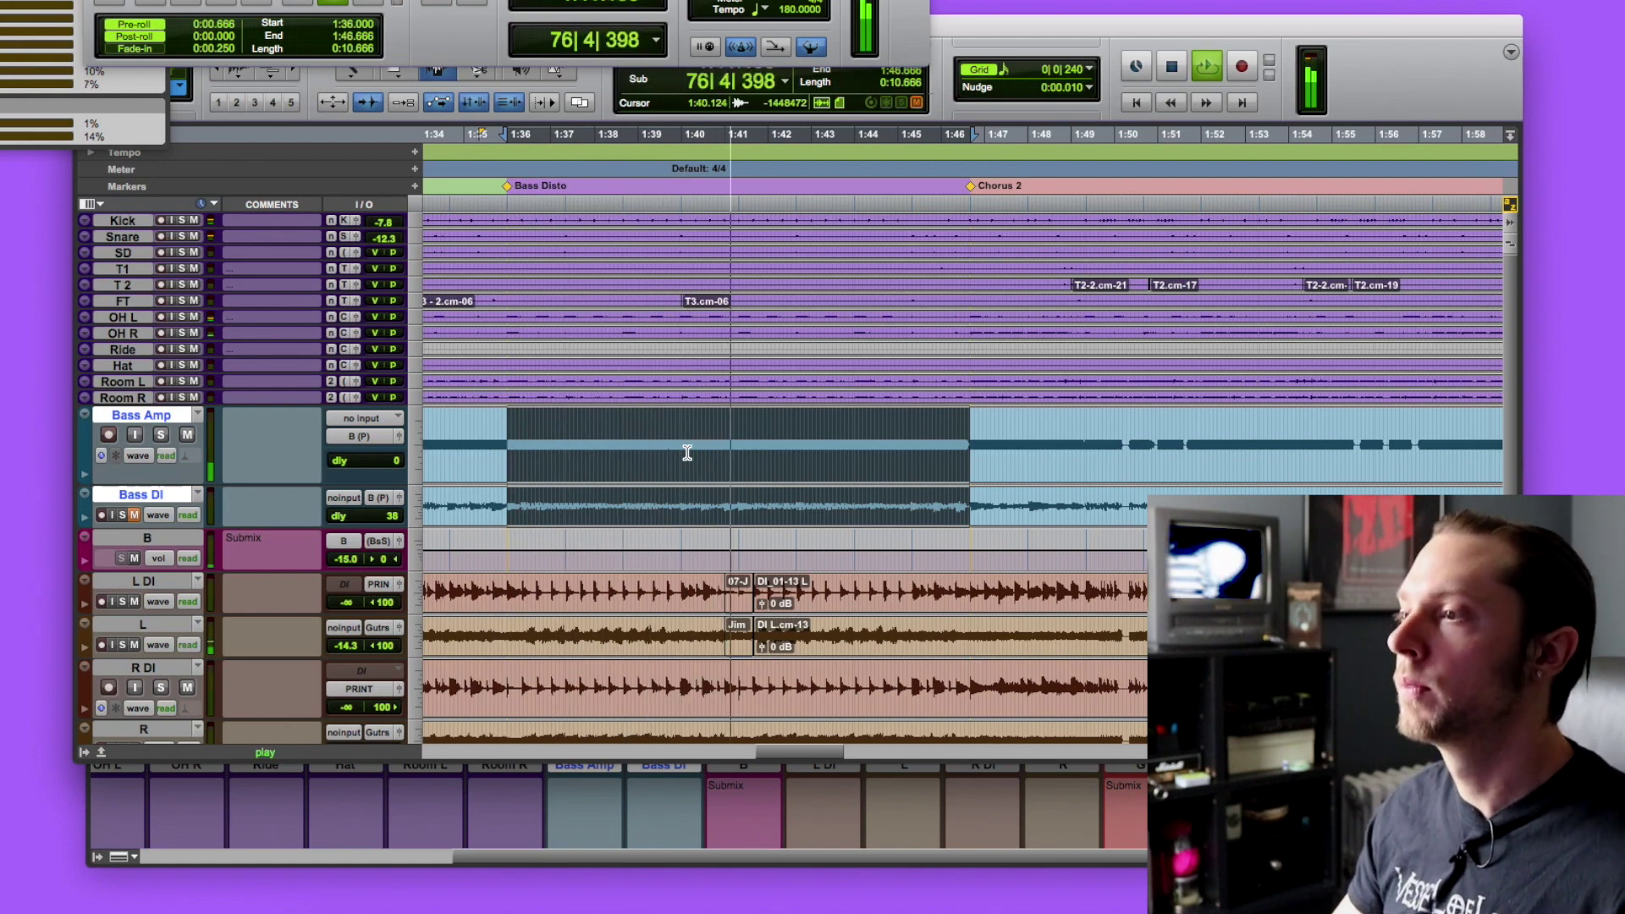
key(space)
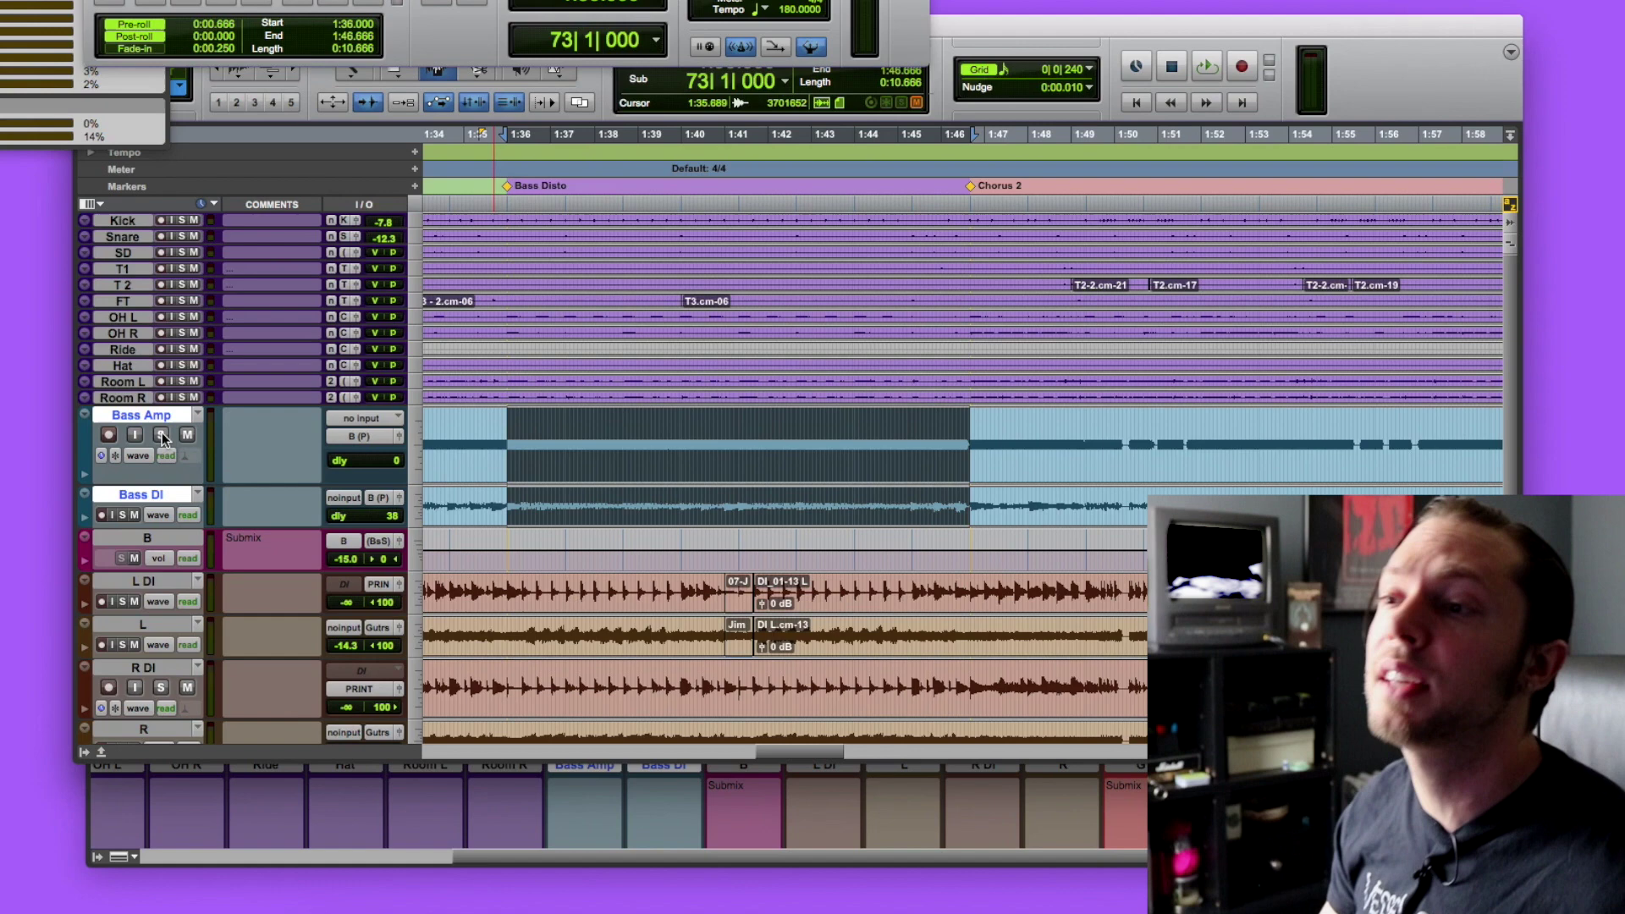
Play the Bass Disto section again with both bass tracks active, checking the mixer levels and the timeline.
key(super+equal)
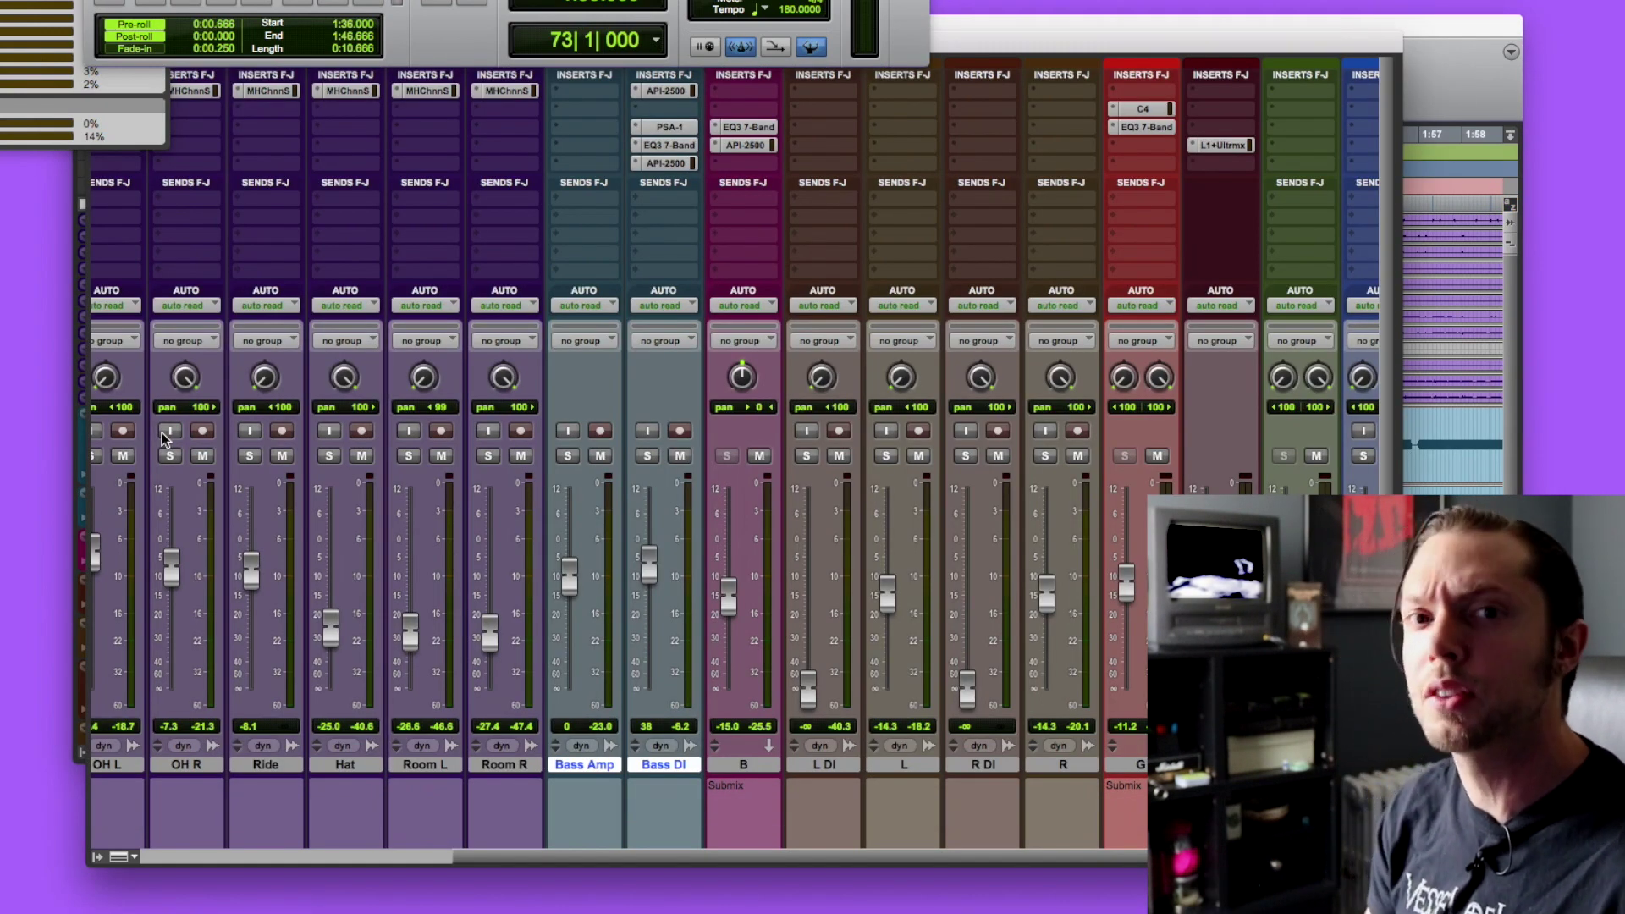
key(space)
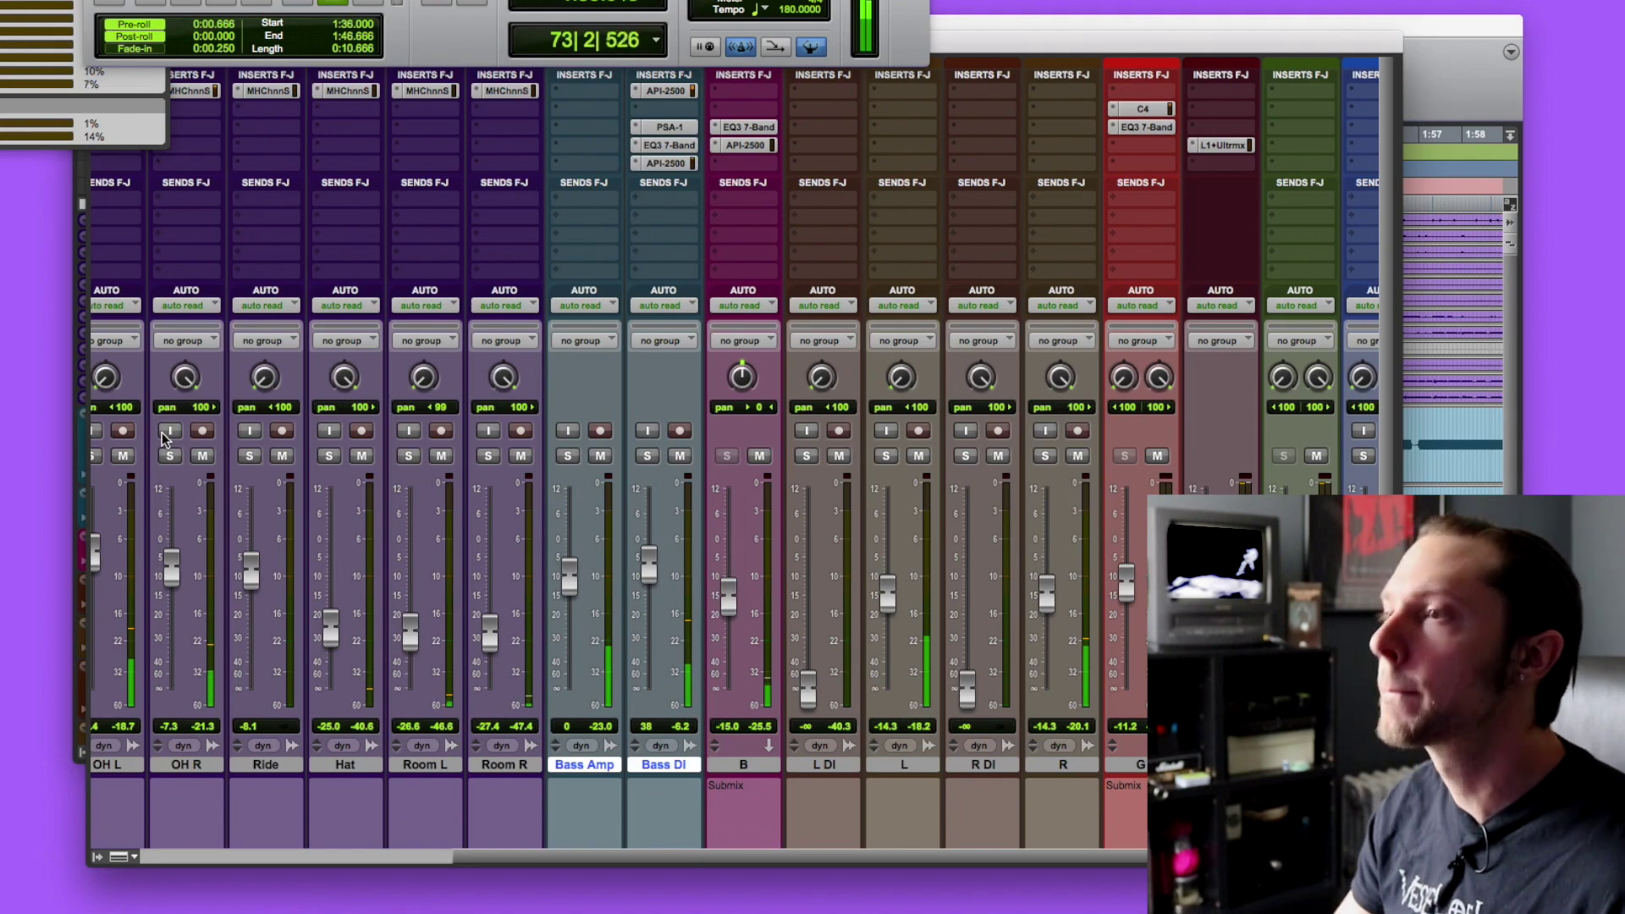
key(super+equal)
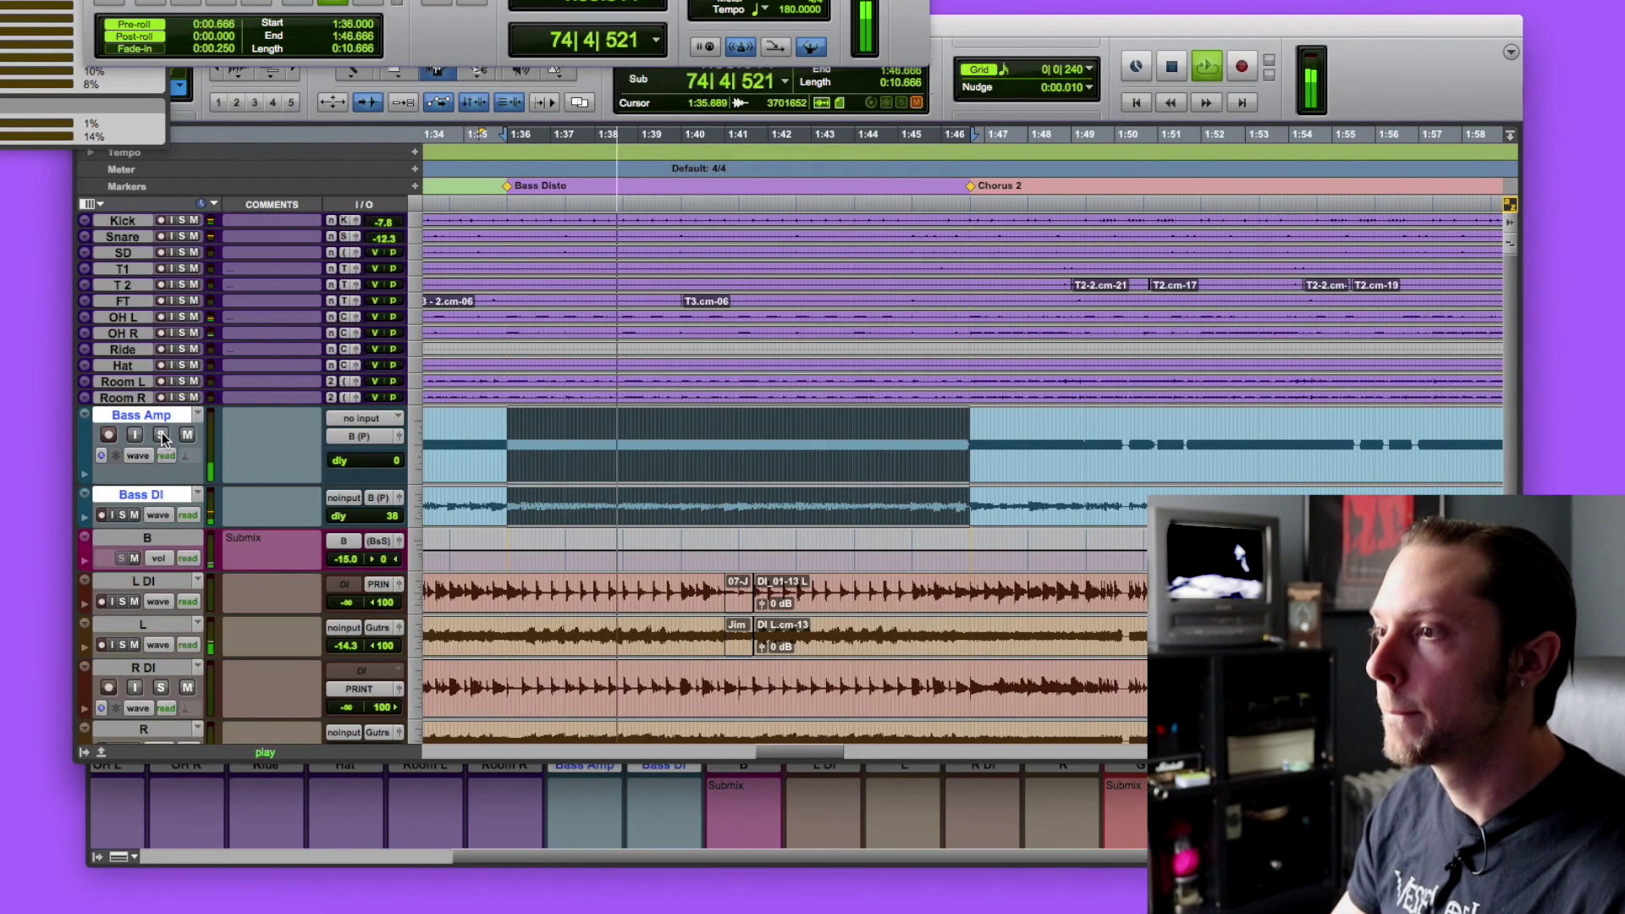
key(super+equal)
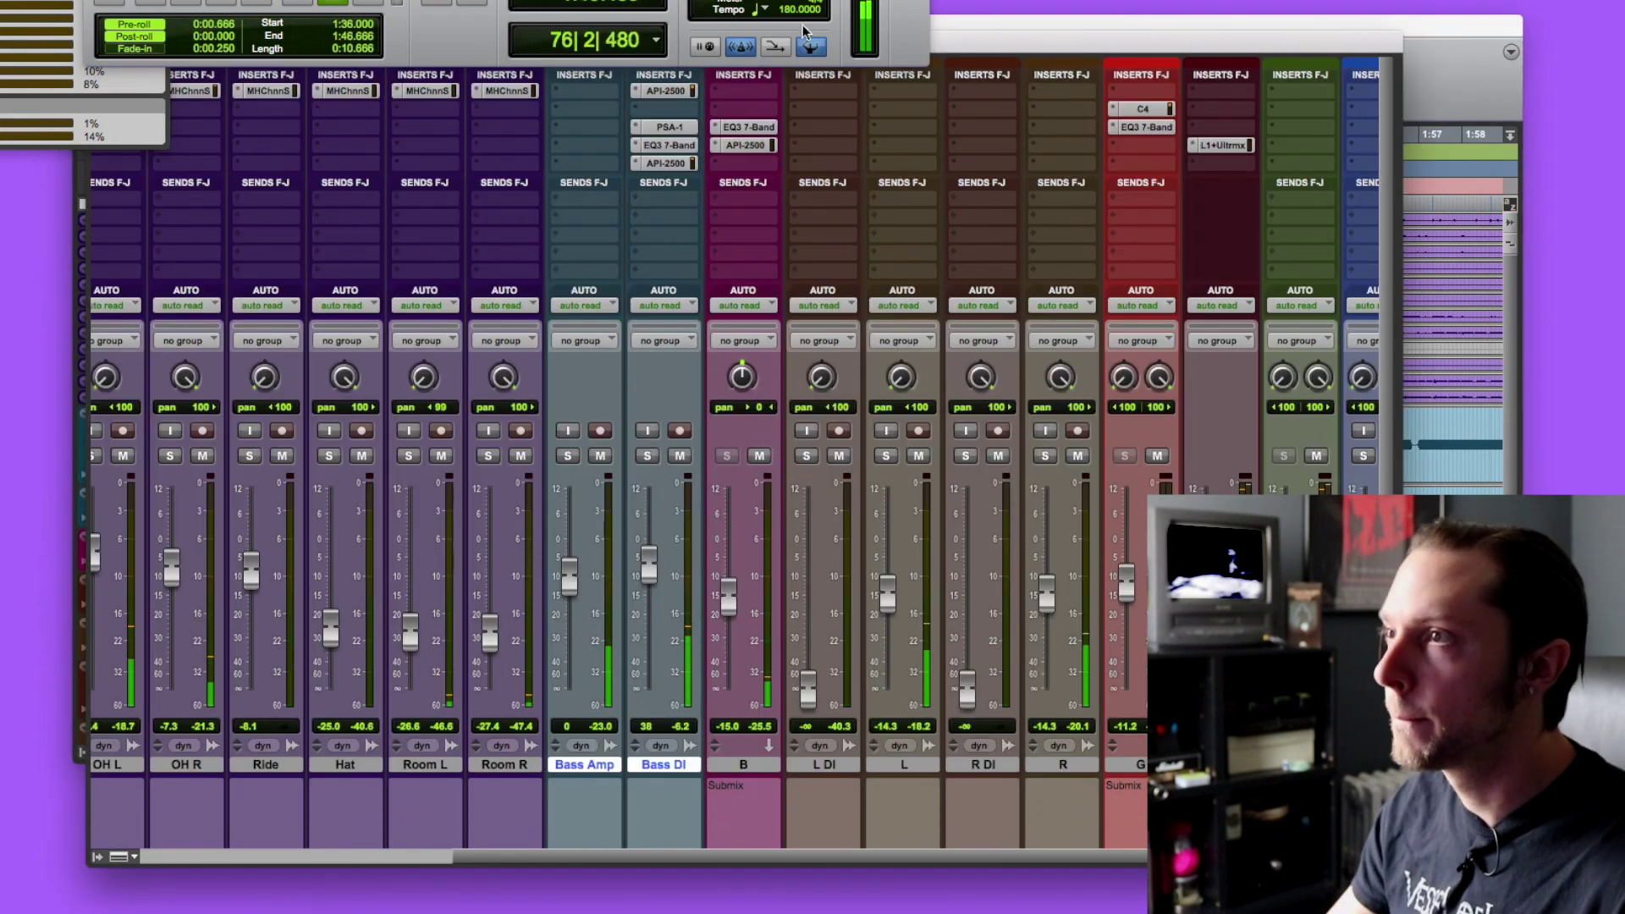
Lay out Bass DI's first API-2500, PSA-1, EQ3 7-Band and last API-2500 windows around the mixer during playback, and stop playback.
click(684, 94)
drag(728, 3, 226, 2)
click(669, 127)
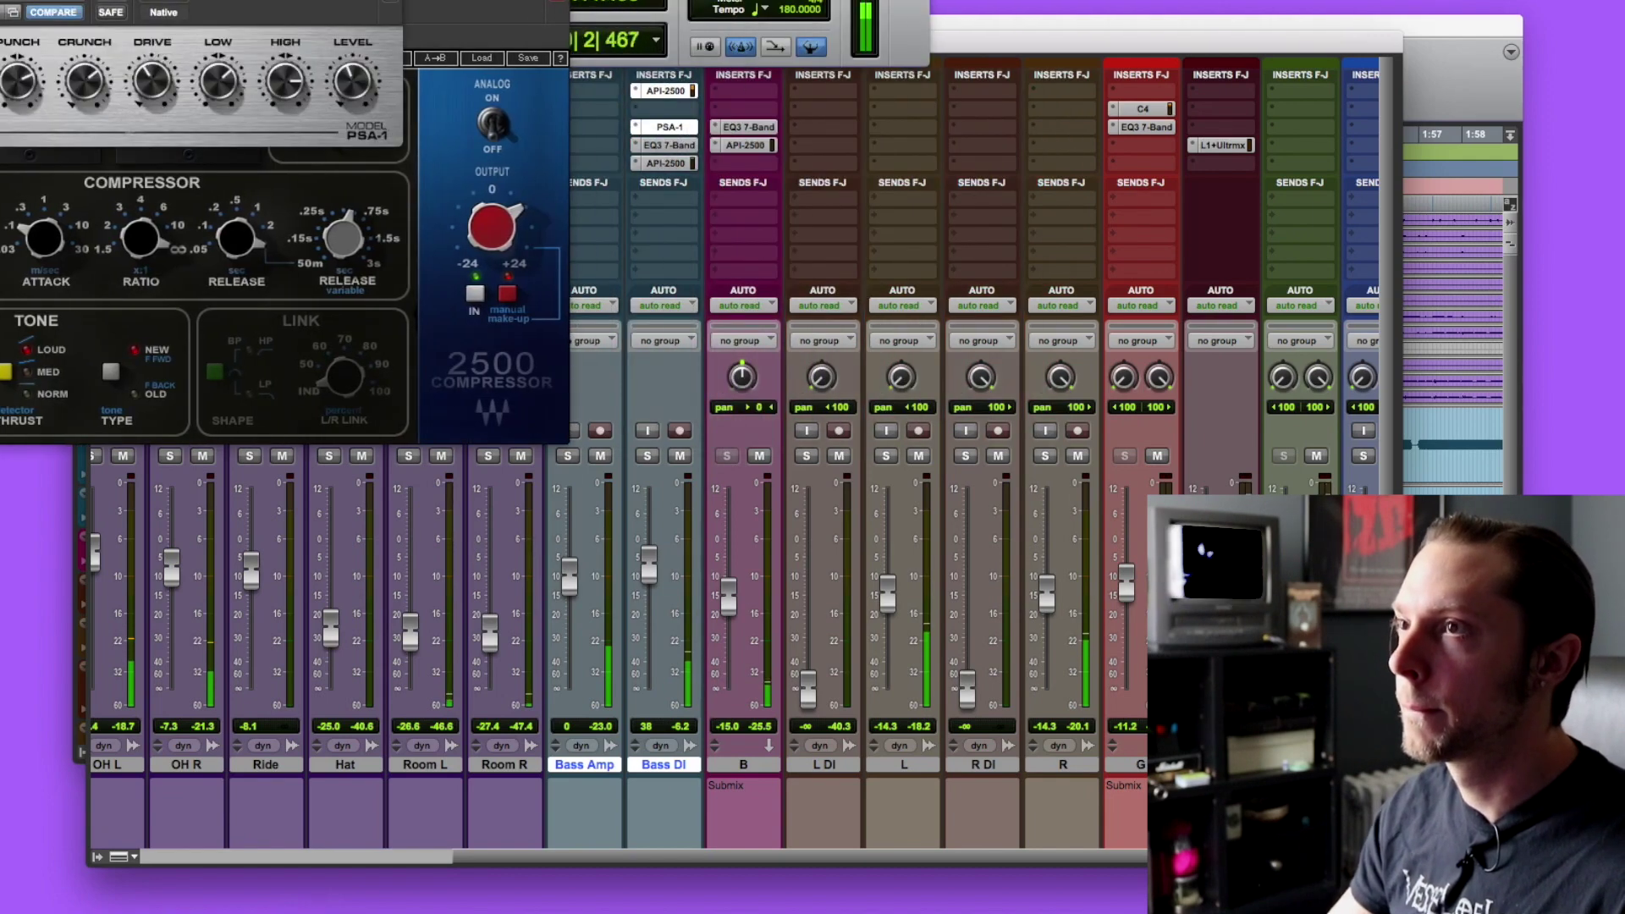
drag(241, 8, 1232, 55)
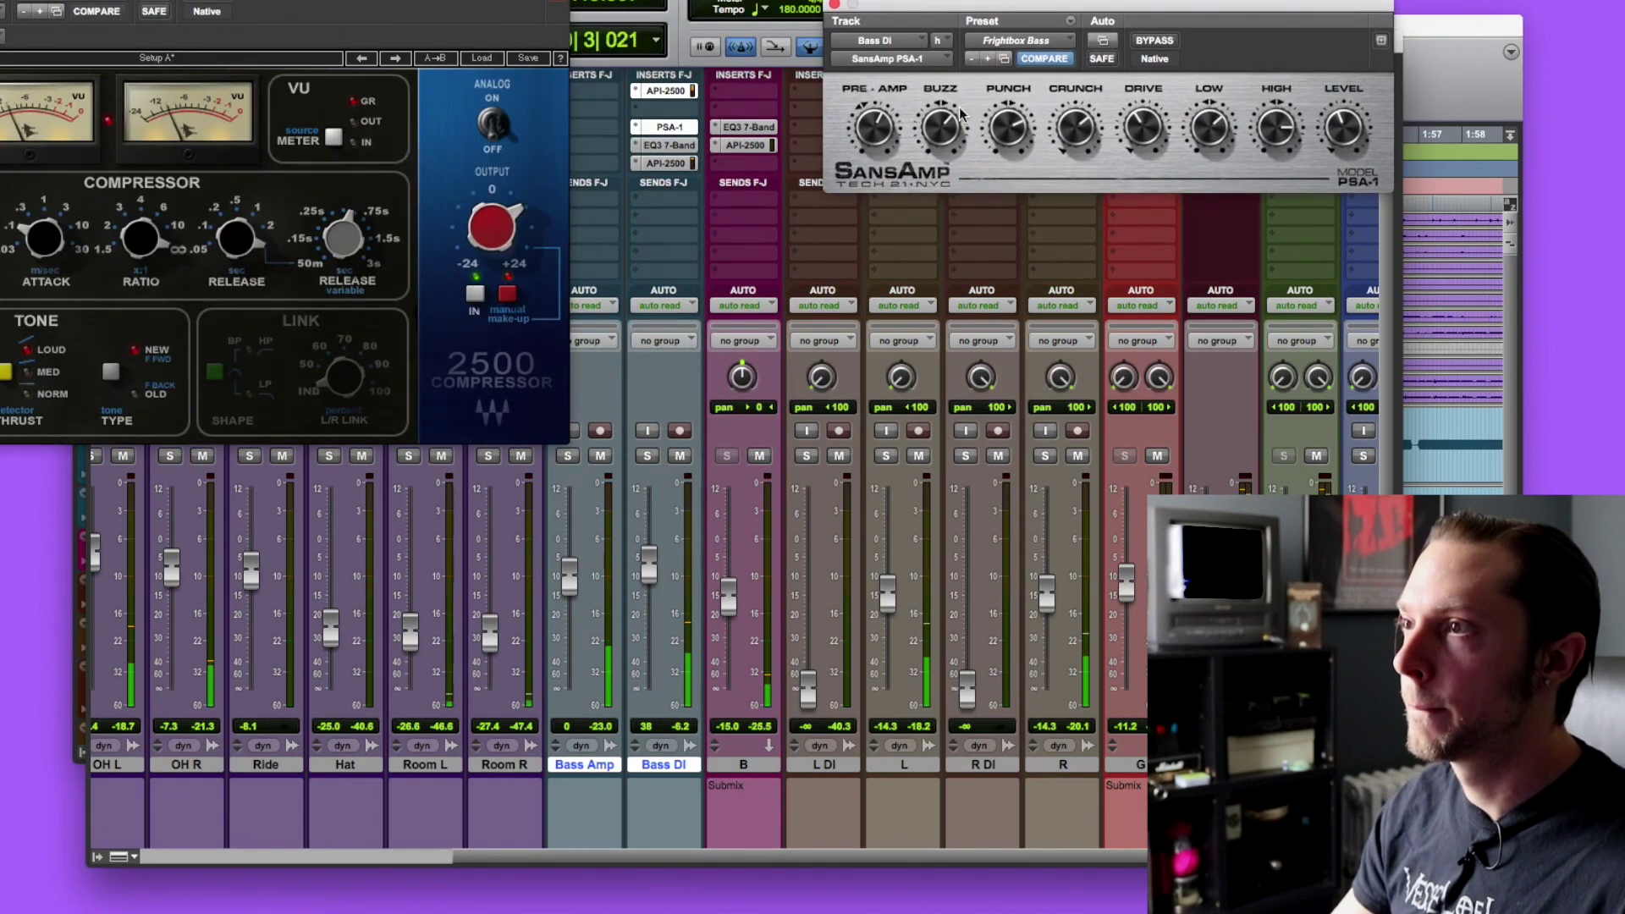
click(669, 145)
drag(279, 3, 254, 530)
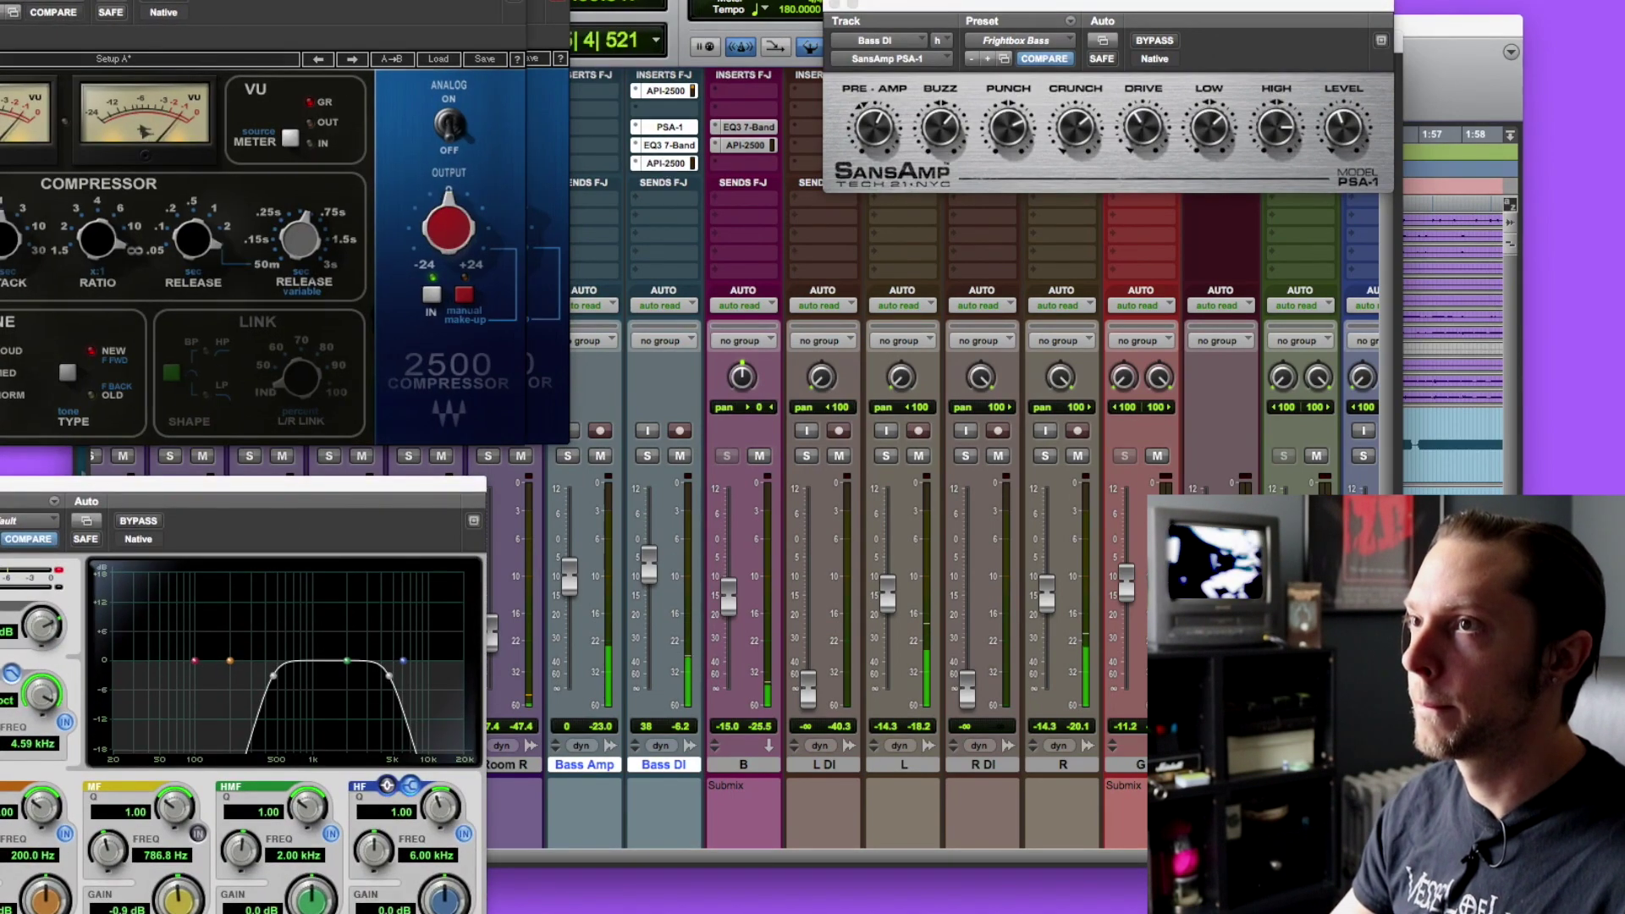
click(665, 163)
drag(966, 247, 1248, 429)
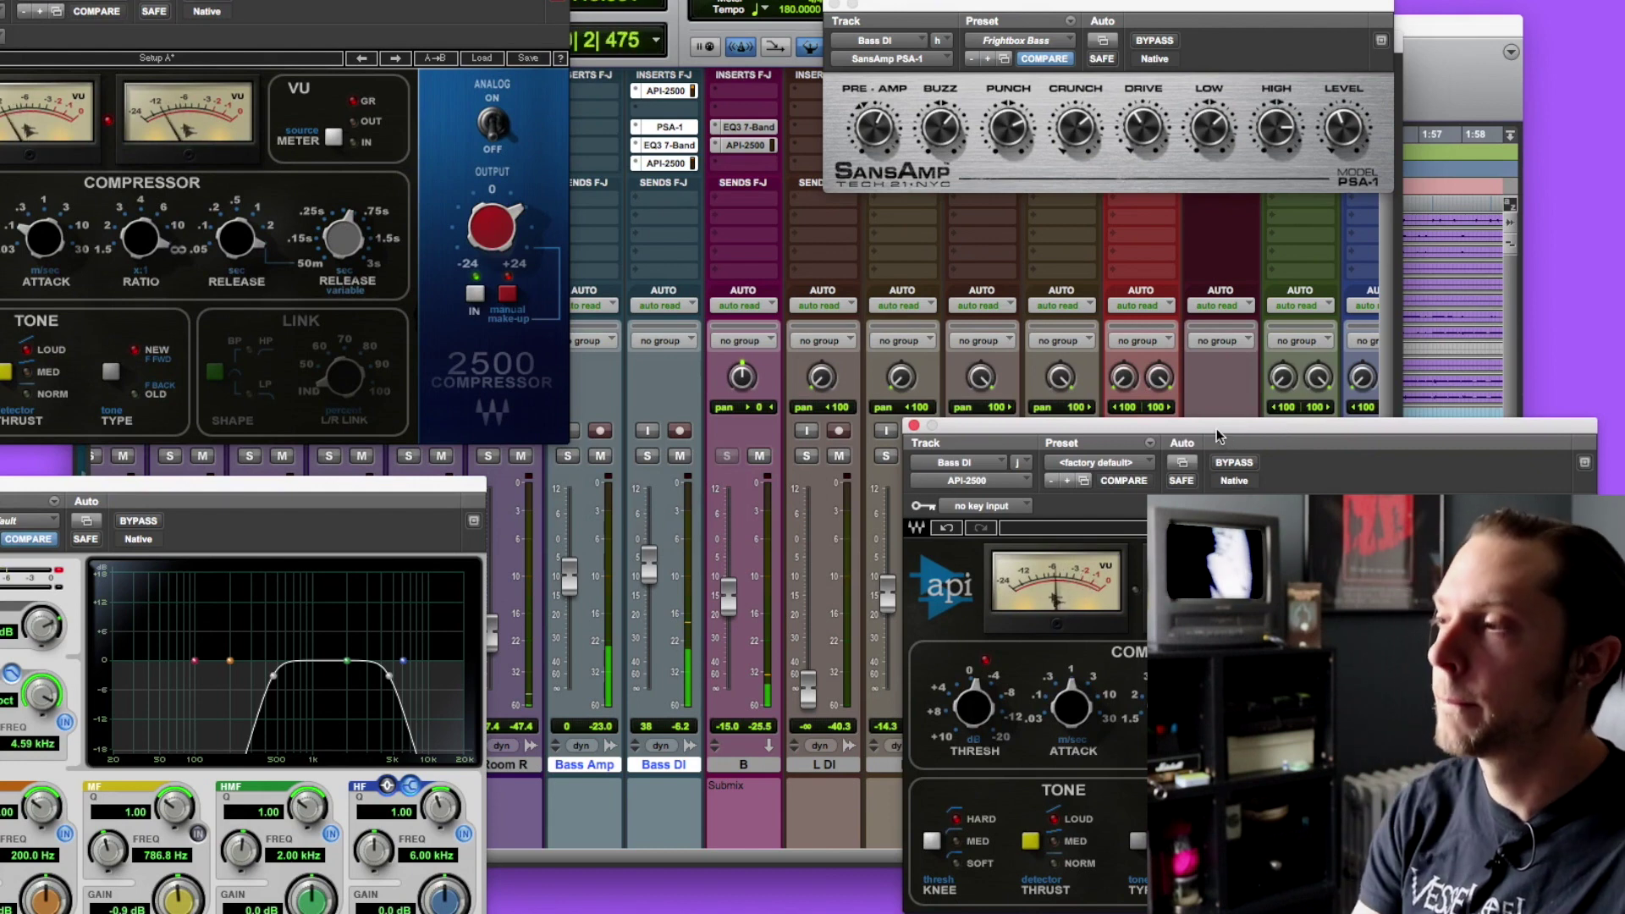
key(space)
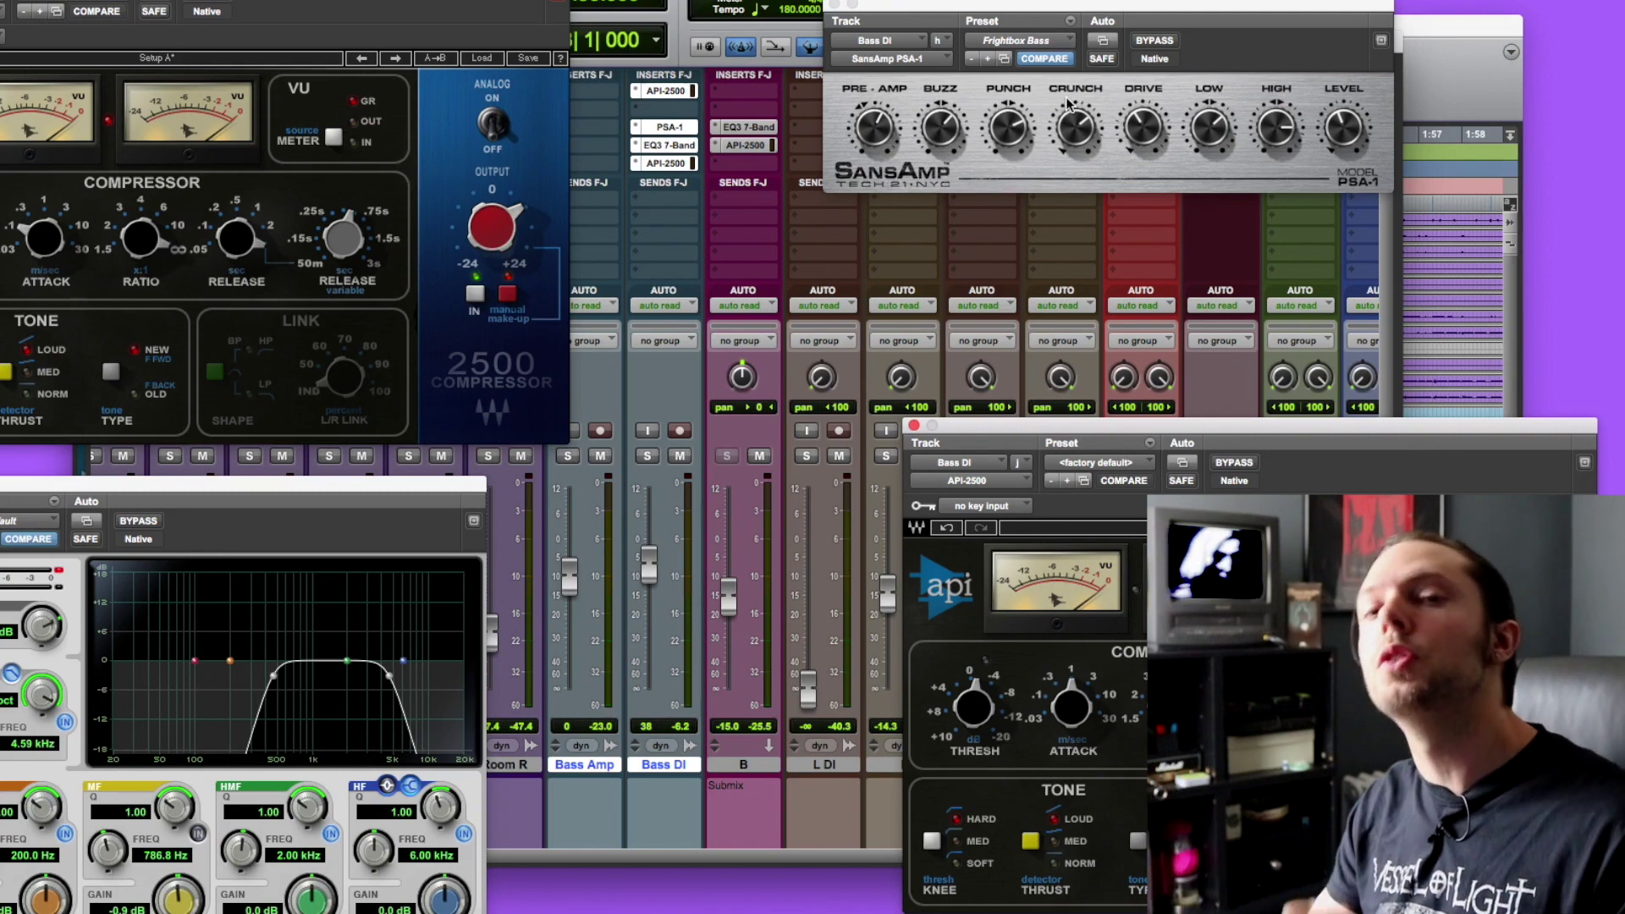